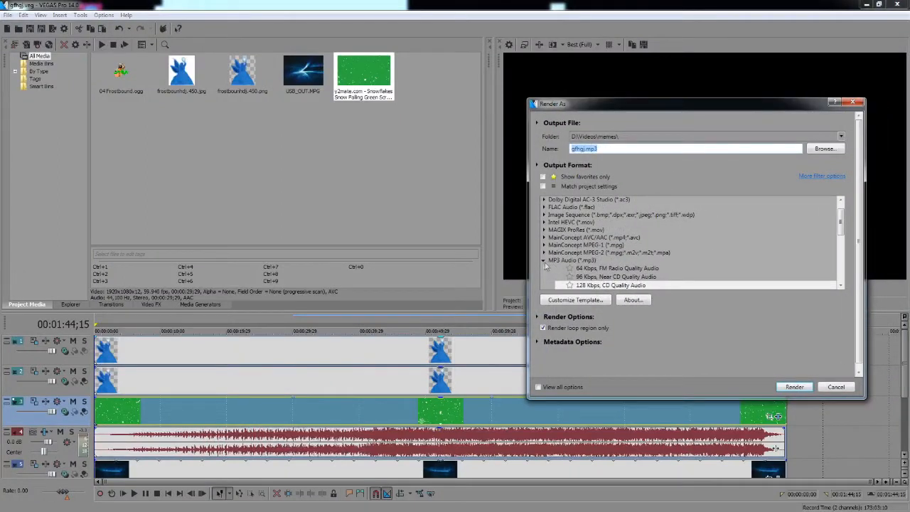
Step: Limit the render formats to favorites and render the project with the MainConcept AVC/AAC Internet HD 720p template
click(544, 261)
click(543, 177)
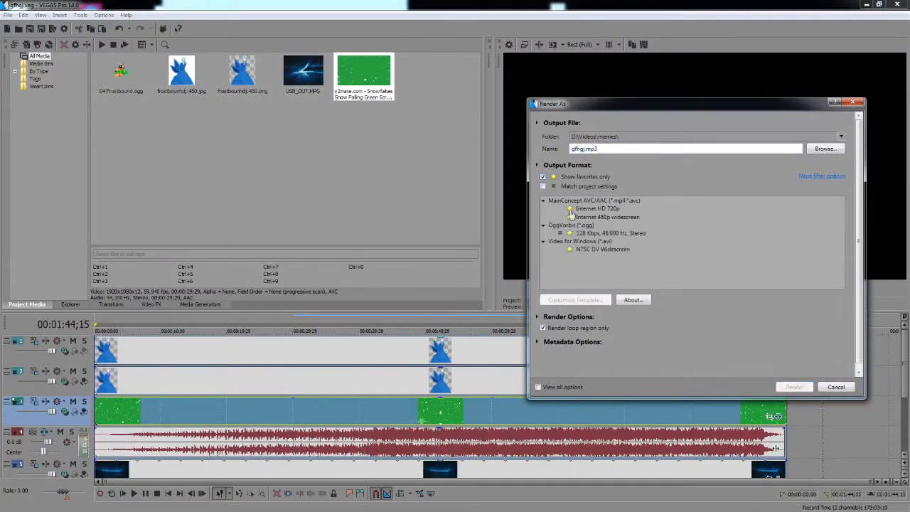
click(601, 208)
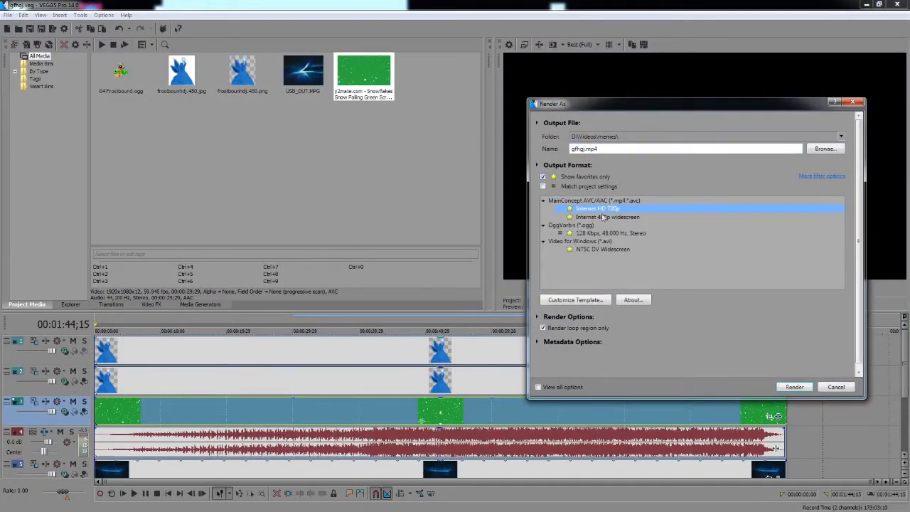
click(791, 388)
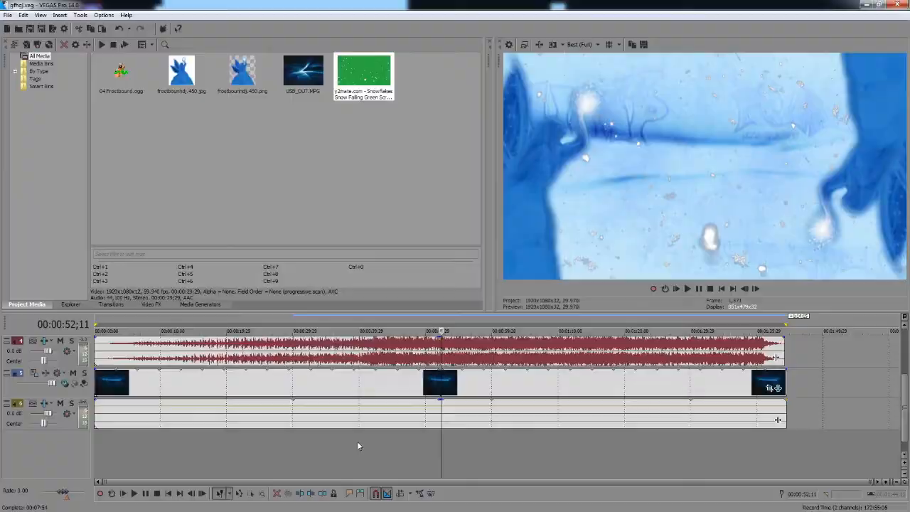
Step: Select the timeline from about 00:00:39;22 to 00:00:48;11 and render that loop region as Frostbound-p using Internet HD 720p
drag(358, 443, 415, 449)
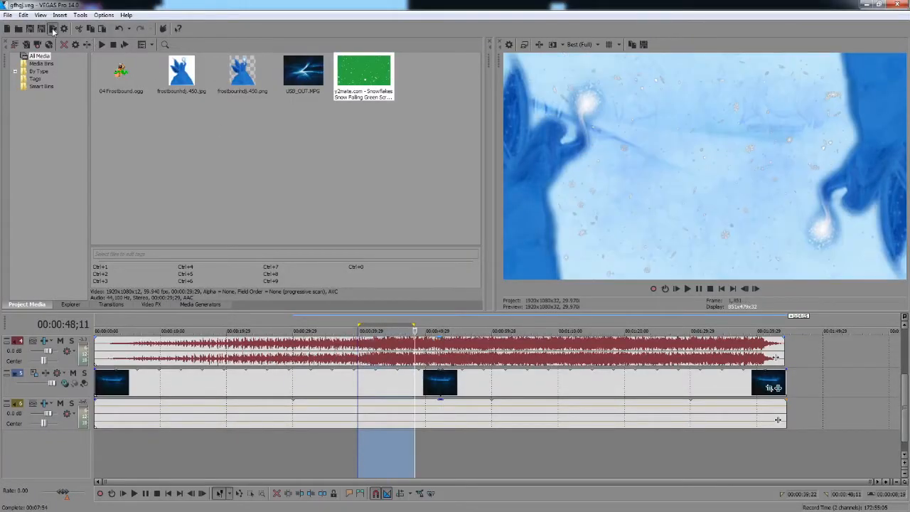
click(52, 29)
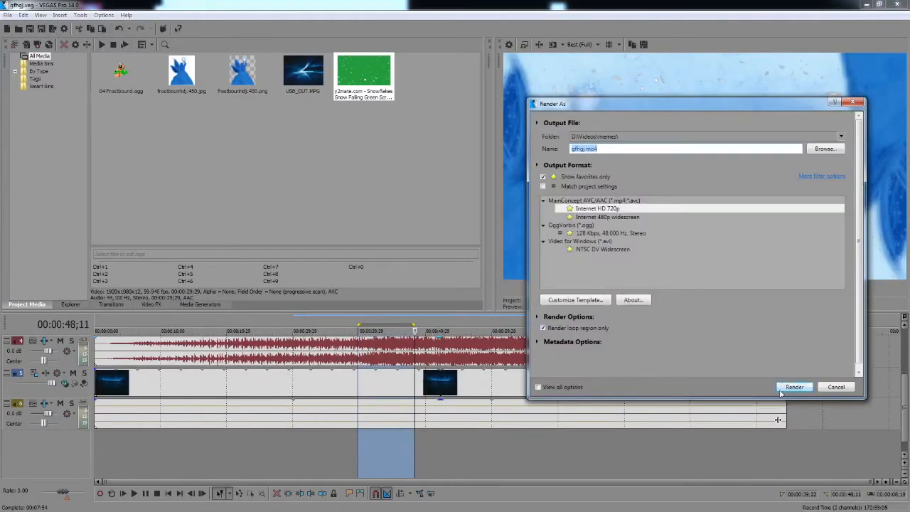
text(Frostbound-p)
click(792, 387)
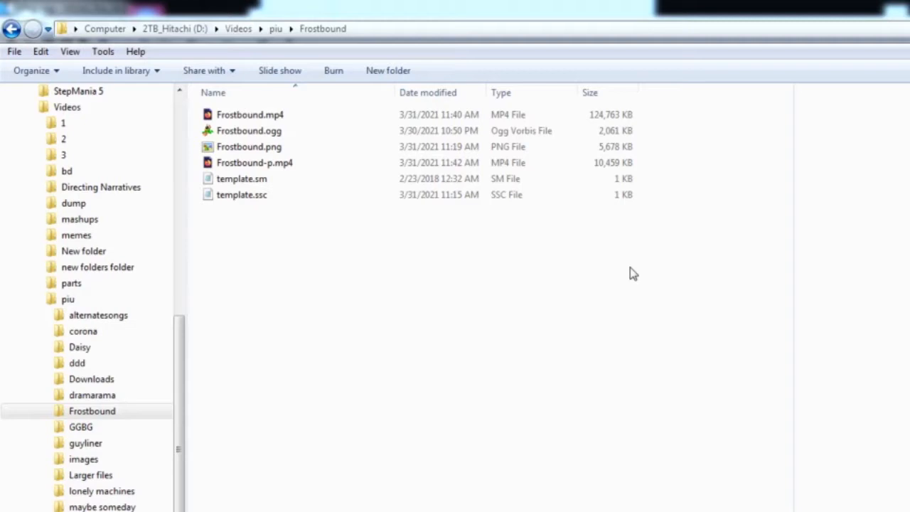
Step: Switch to Windows Explorer and open template.sm from the Frostbound folder in Notepad
click(221, 194)
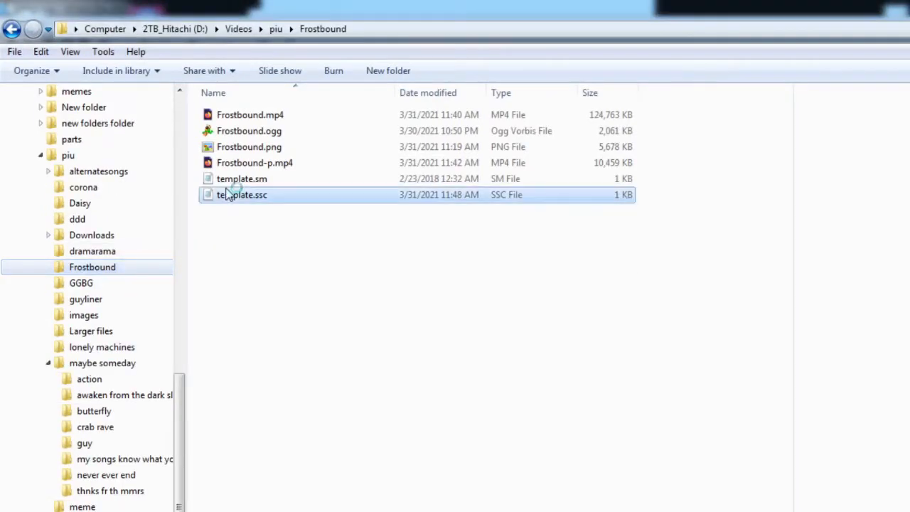
click(229, 183)
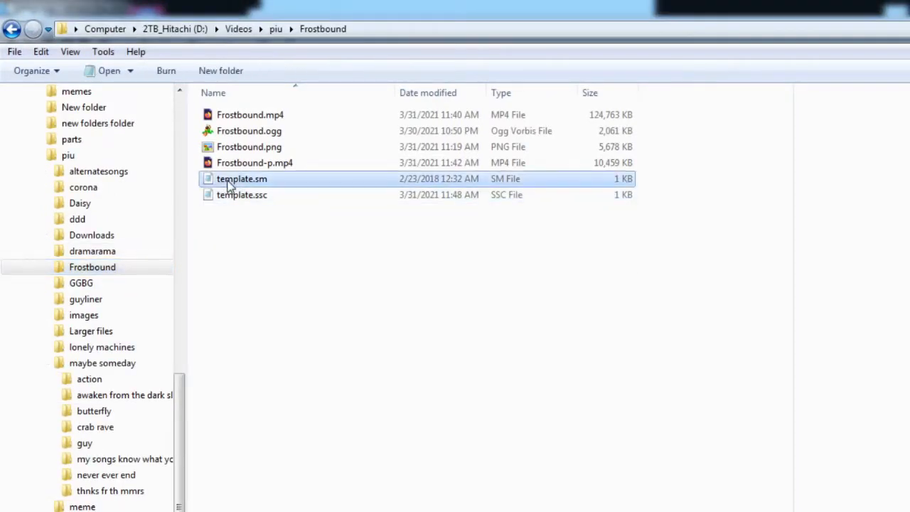
double_click(244, 187)
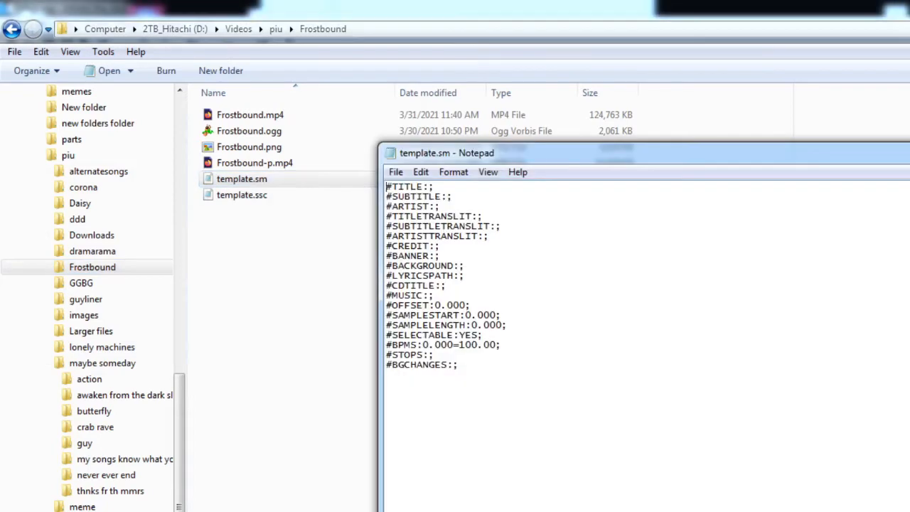
drag(803, 158, 488, 44)
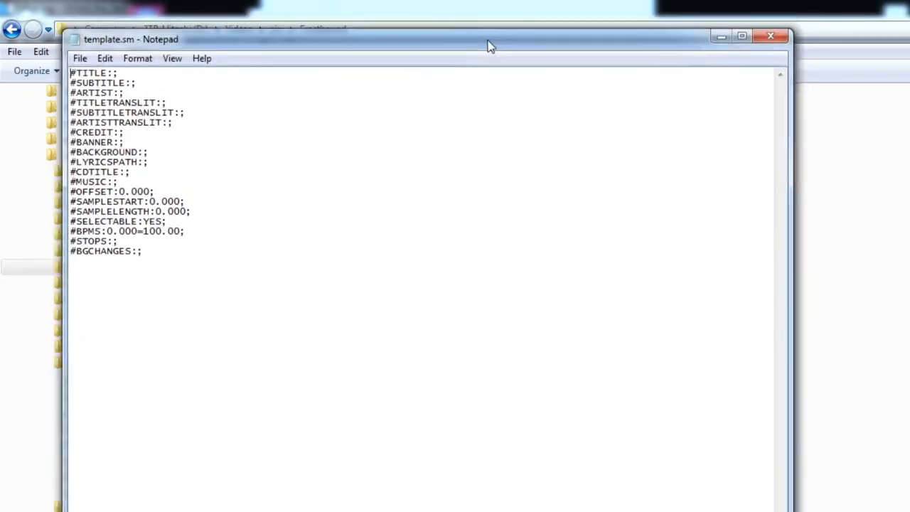
Step: Set the TITLE value in the template to Frostbound
click(113, 73)
text(Frsotb)
key(BackSpace)
key(BackSpace)
key(BackSpace)
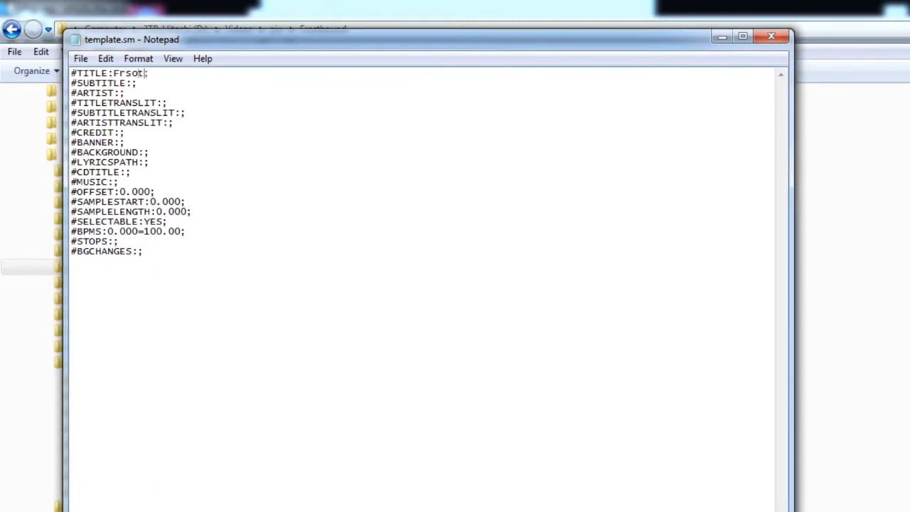
key(BackSpace)
text(ostbound)
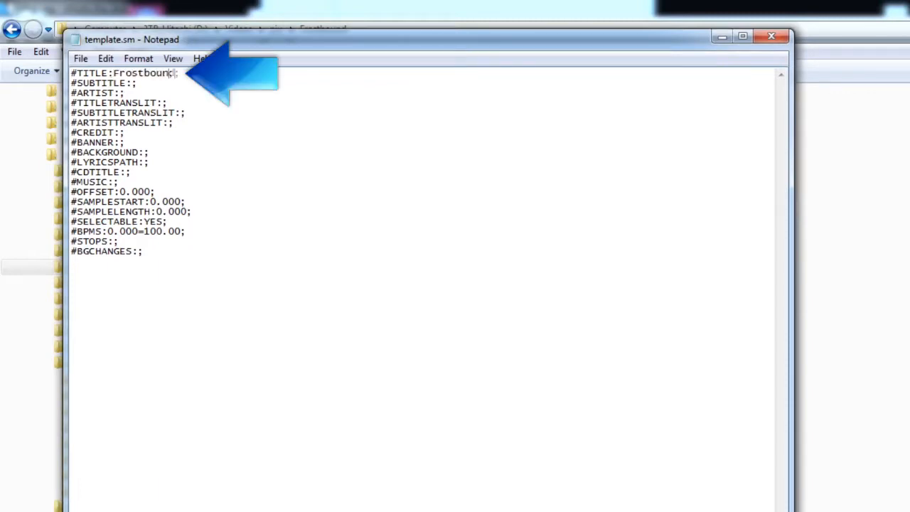
Step: Enter the artist's name as the ARTIST value in the template
click(120, 93)
text(Da)
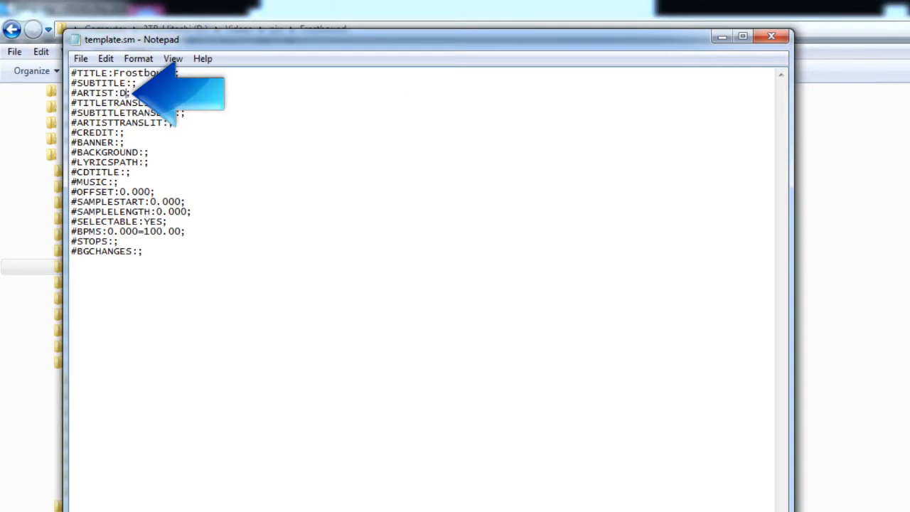
text(ve Eddy)
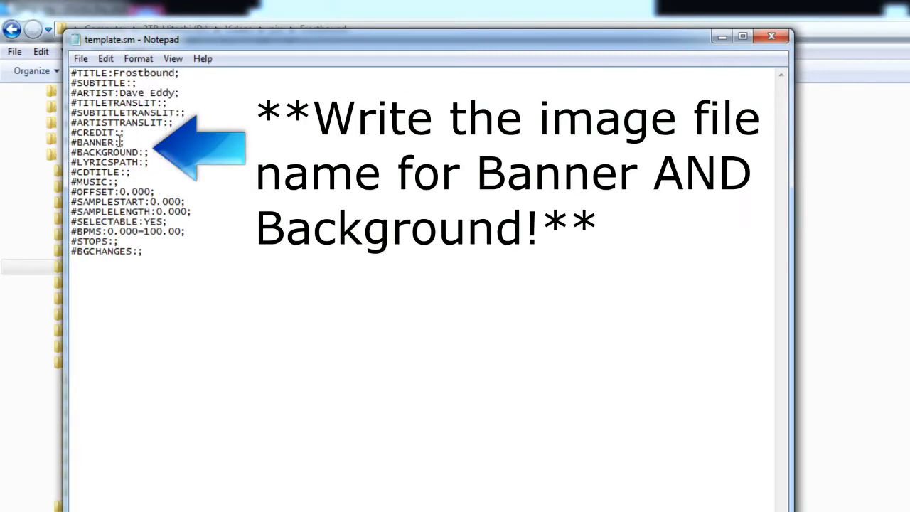
Step: Set both the BANNER and BACKGROUND values in the template to Frostbound.png
click(119, 143)
text(Frostbound.p)
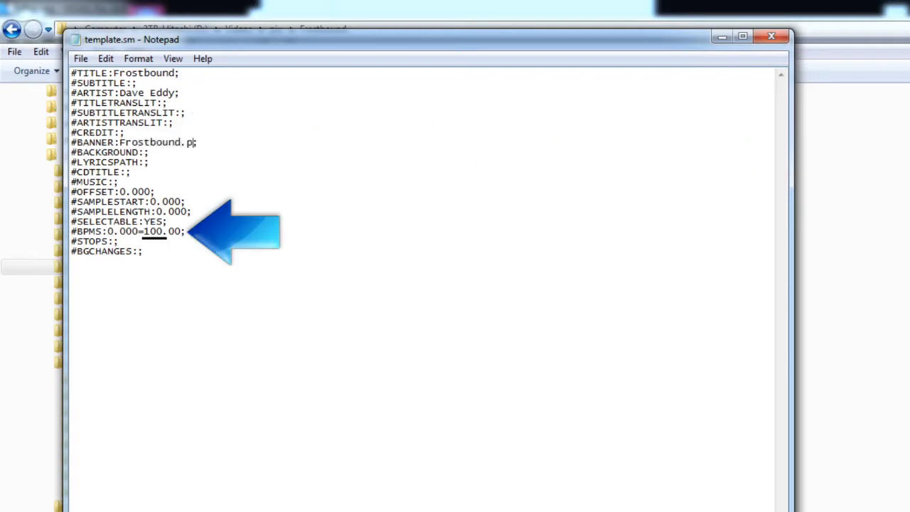
text(ng)
click(143, 152)
text(Frostbound.png)
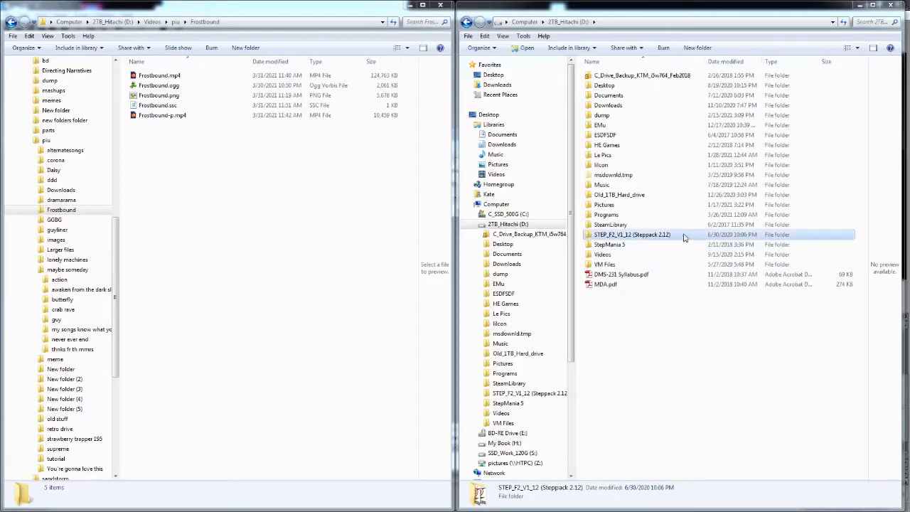
Step: Switch to Windows Explorer and create a folder named Custom Charts inside the Songs folder of STEP_F2_V1_12 (Steppack 2.12)
double_click(684, 238)
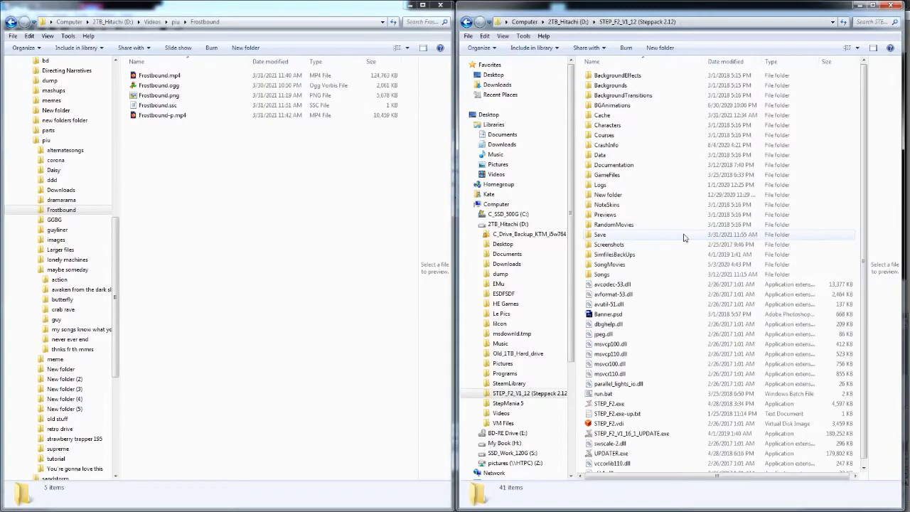
double_click(610, 279)
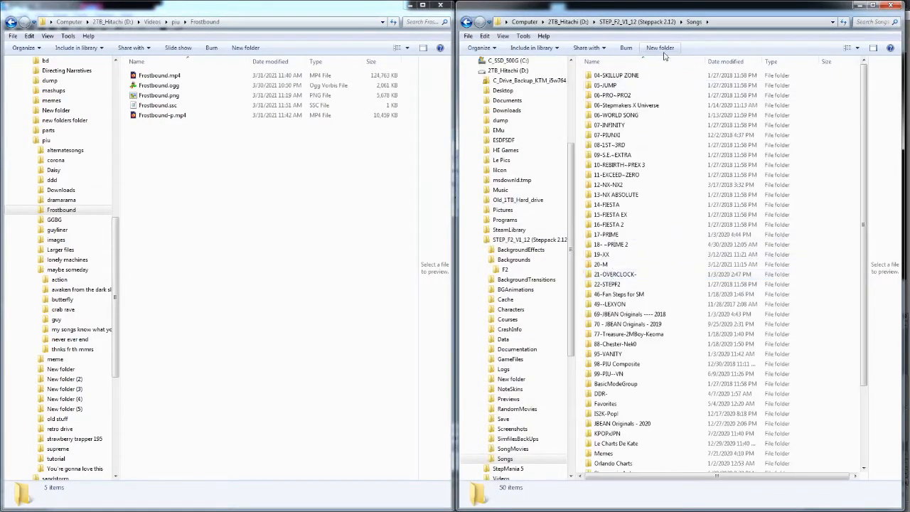
key(ctrl+shift+n)
text(Custom)
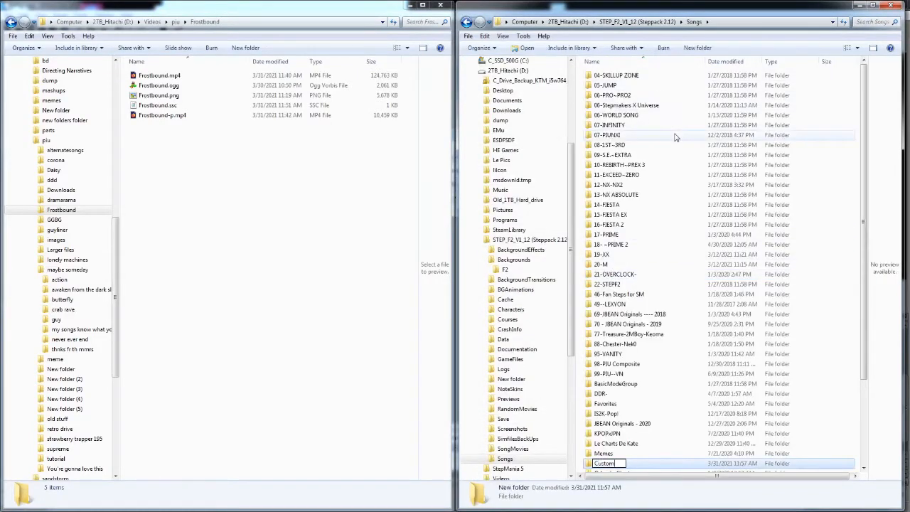
text( Charts)
key(Return)
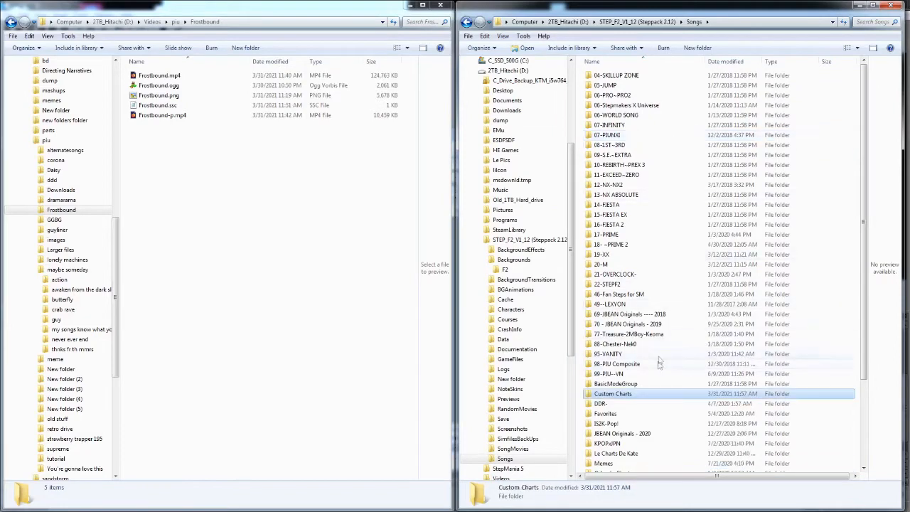
Step: Put the Frostbound song folder and the pac-man ghost PNG from the Pictures library into the Custom Charts folder
double_click(657, 393)
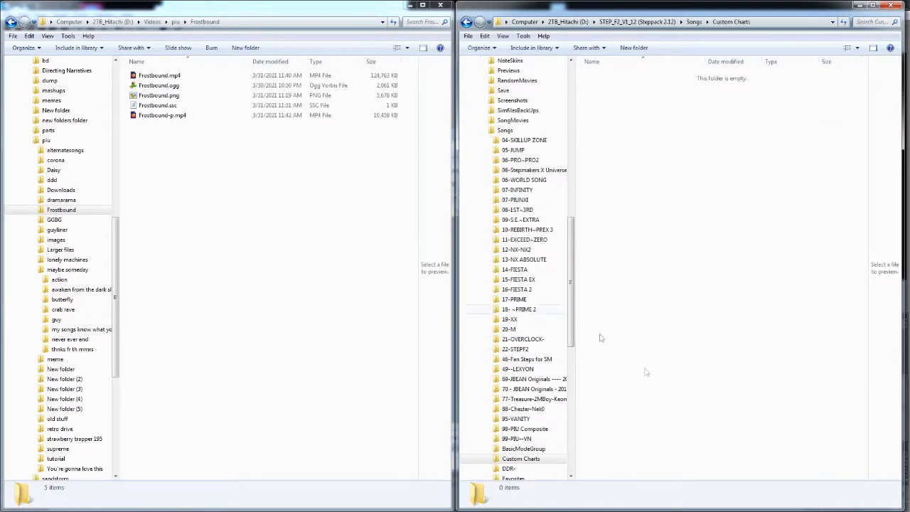
drag(72, 208, 624, 223)
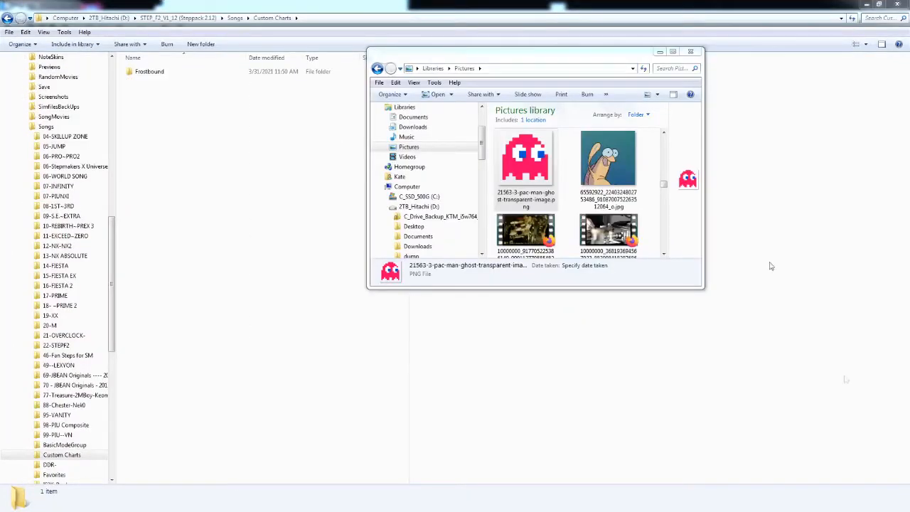
drag(526, 170, 316, 162)
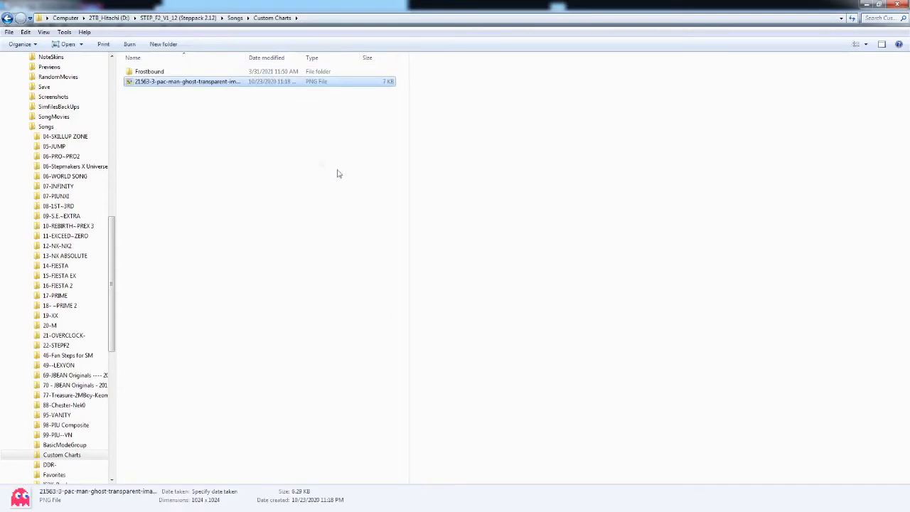
Step: Rename the pac-man ghost image in the Custom Charts folder to banner.png
right_click(219, 83)
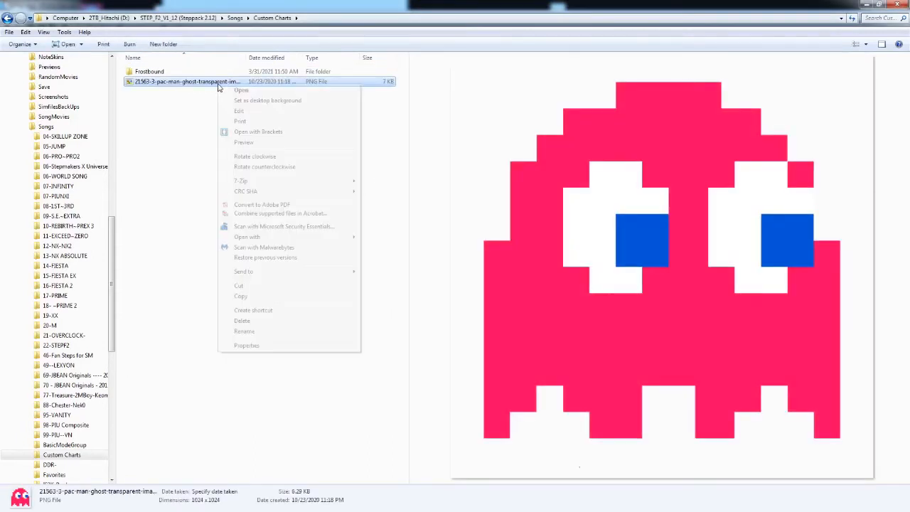
click(254, 330)
text(bsonganner)
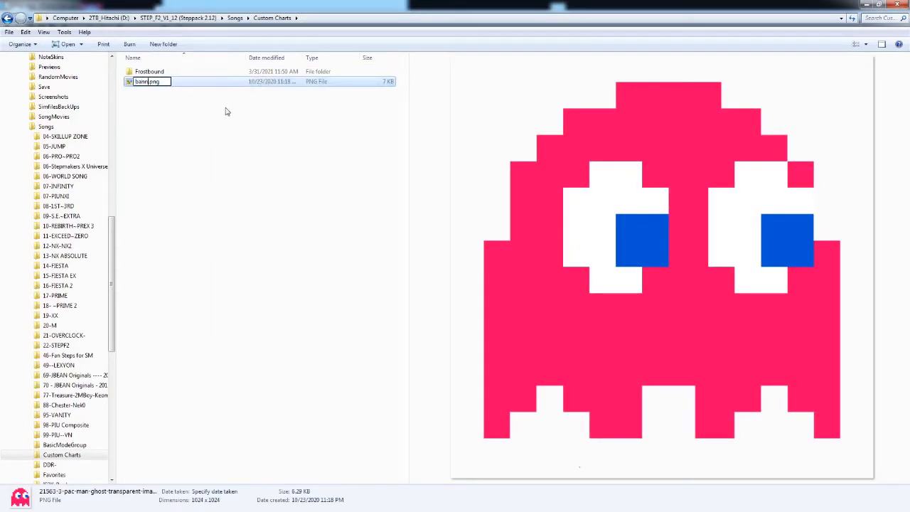
click(223, 124)
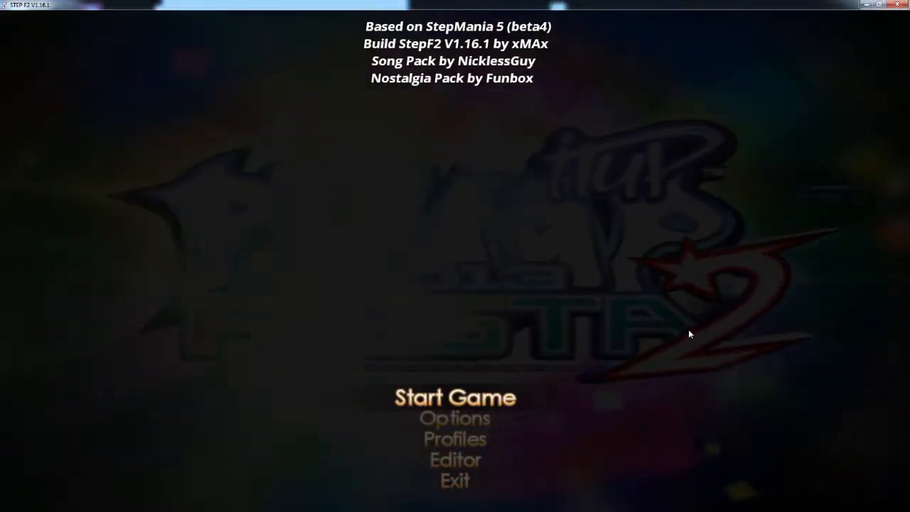
Step: Switch to STEP F2 and open its Editor with the Custom Chart group selected
key(Down)
key(Down)
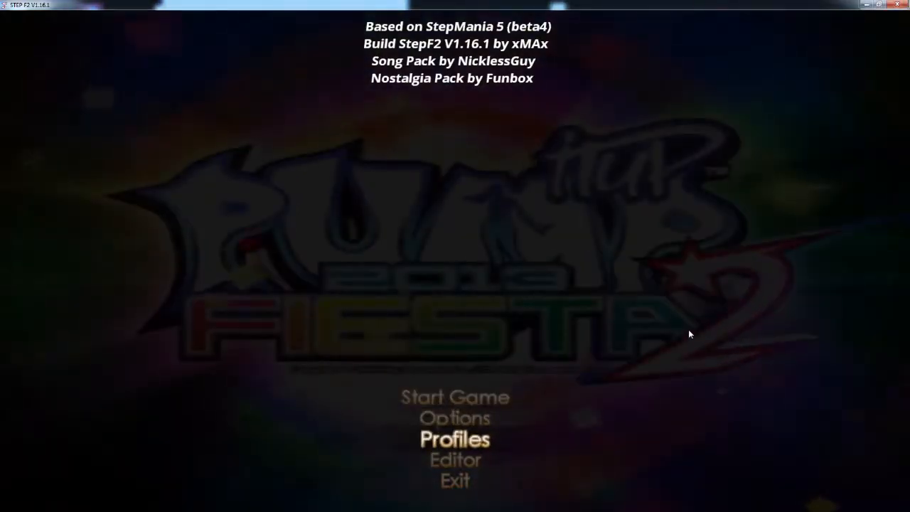
key(Down)
key(Return)
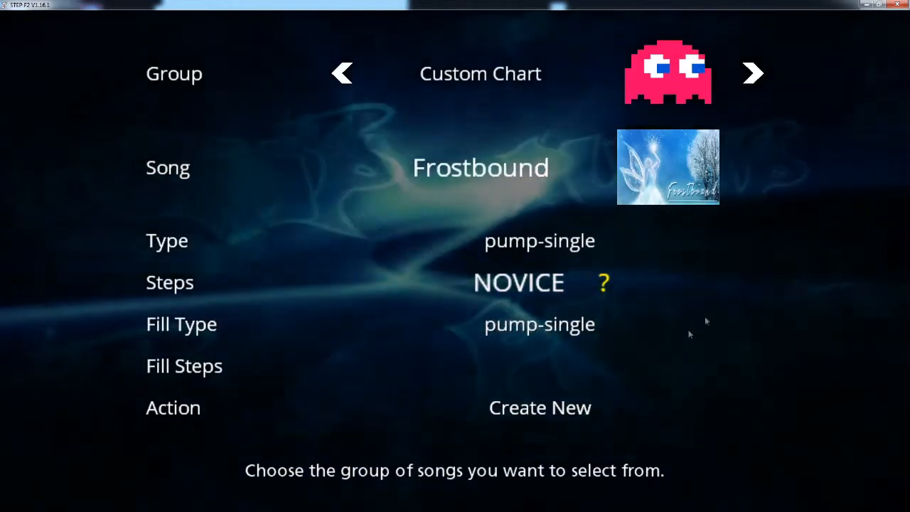
key(Left)
key(Down)
key(Up)
key(Right)
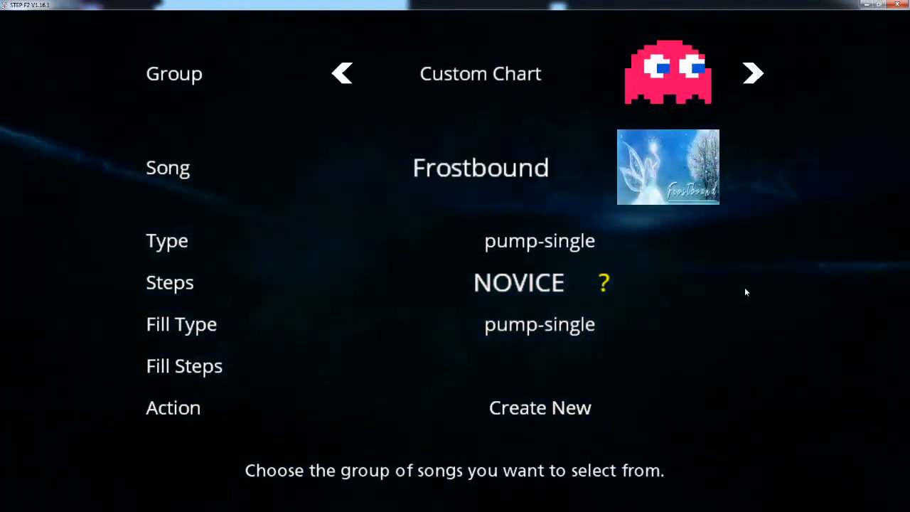
Step: Create a new pump-single chart for Frostbound with the steps set to EASY
key(Down)
key(Down)
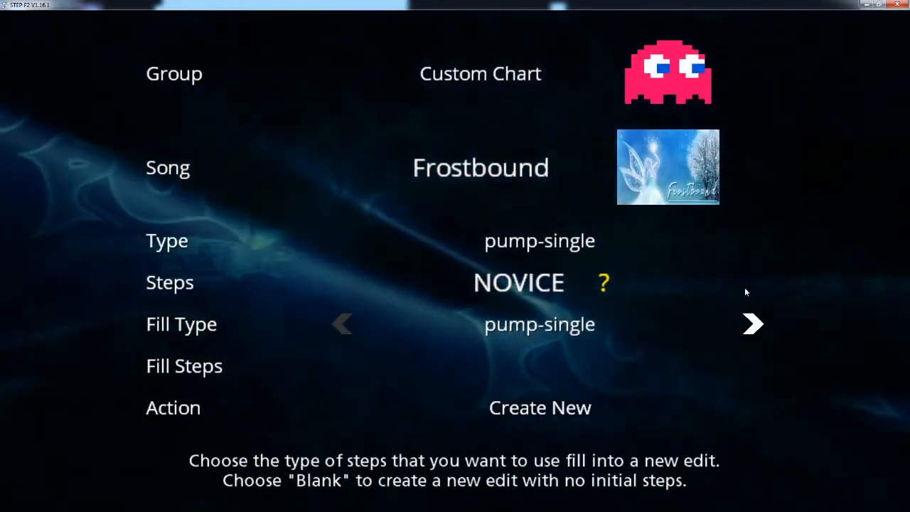
key(Down)
key(Down)
key(Up)
key(Up)
key(Right)
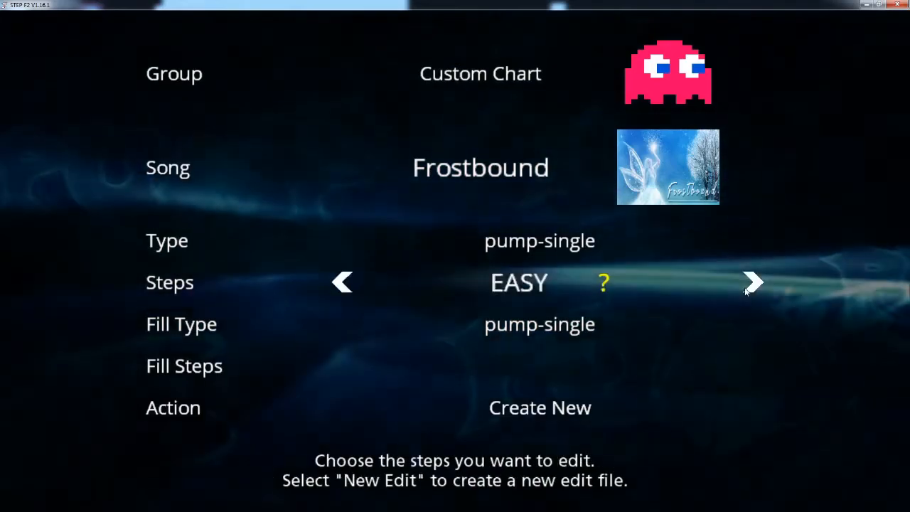
key(Down)
key(Down)
key(Down)
key(Return)
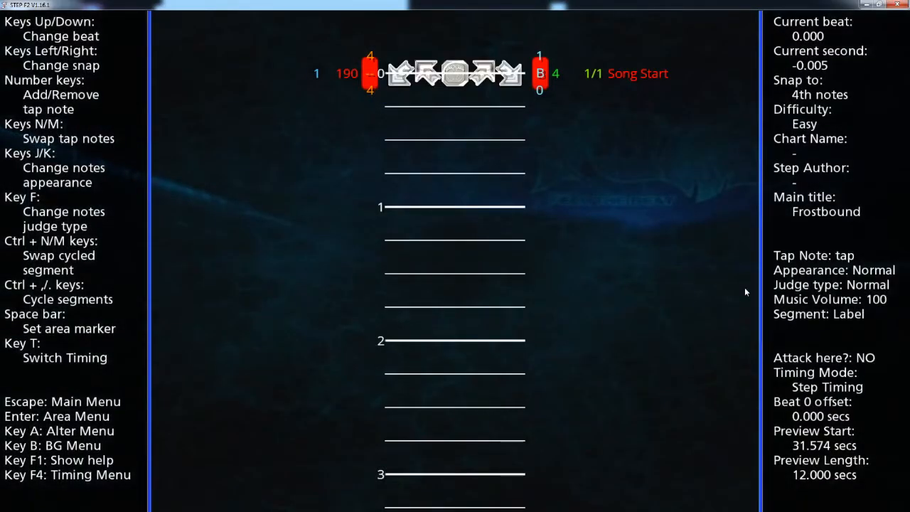
Step: Place tap notes in all five lanes at beat 1.000 of the chart
key(Down)
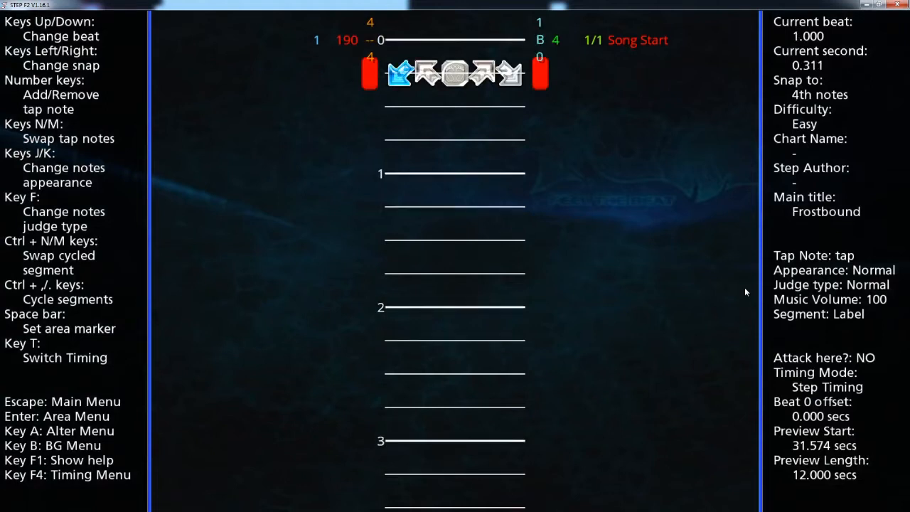
key(2)
key(3)
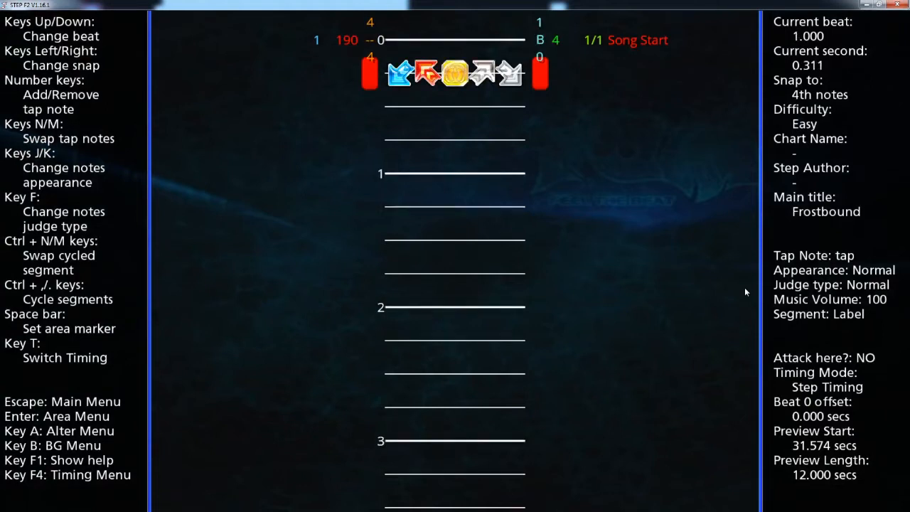
key(4)
key(5)
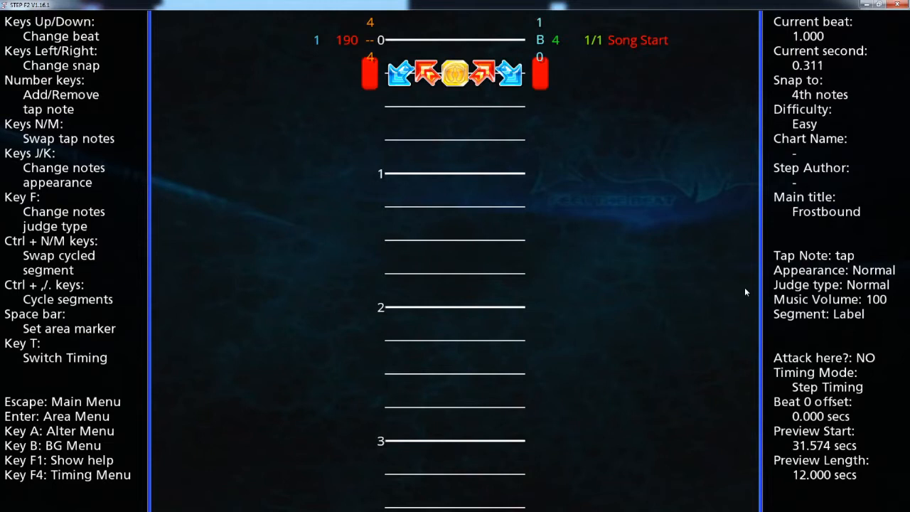
Step: Remove the tap notes from all five lanes at beat 1.000 of the chart
key(5)
key(4)
key(3)
key(2)
key(1)
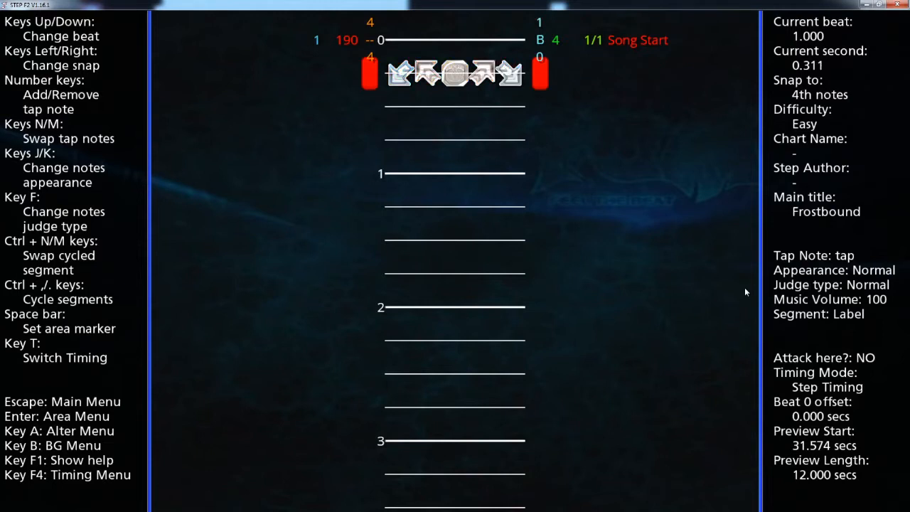
Step: Add tap notes in the first four lanes at beat 1.000 and clear them again
key(1)
key(2)
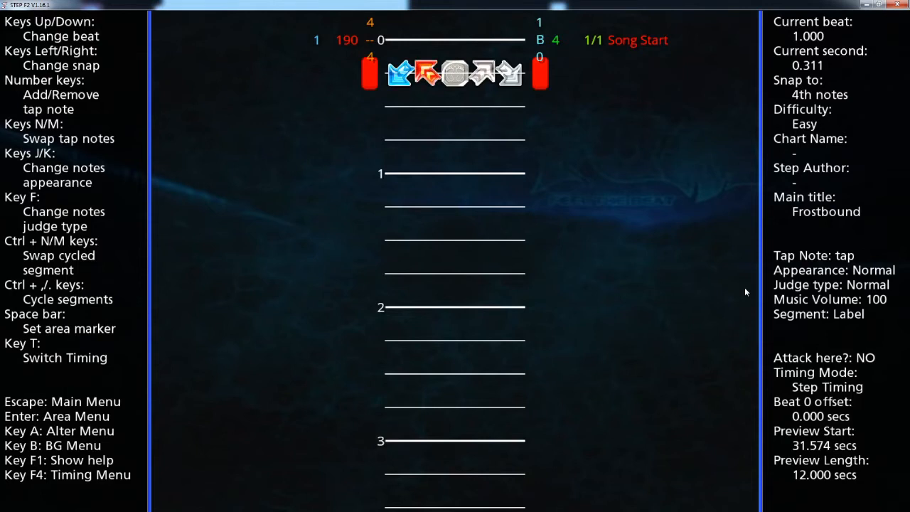
key(3)
key(4)
key(1)
key(2)
key(3)
key(4)
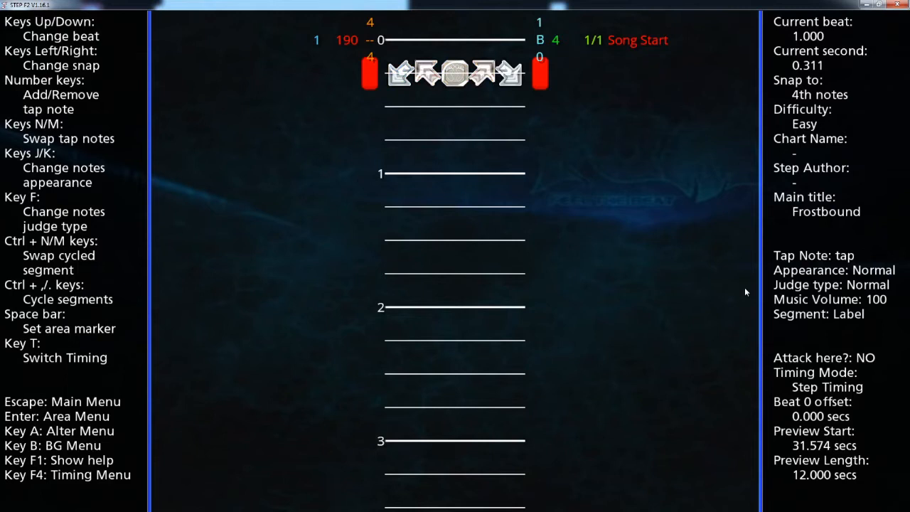
Step: Go to the start of the chart and look through it up to beat 100.000
key(Up)
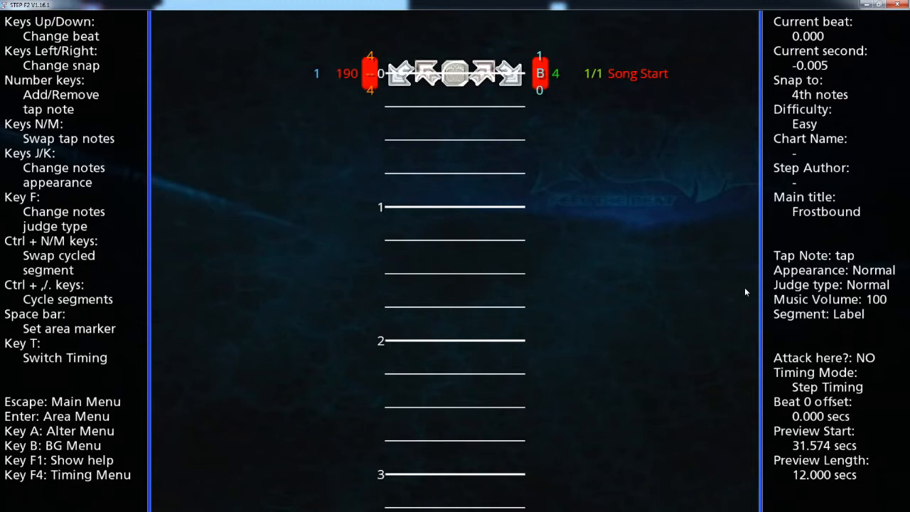
key(Down)
key(Up)
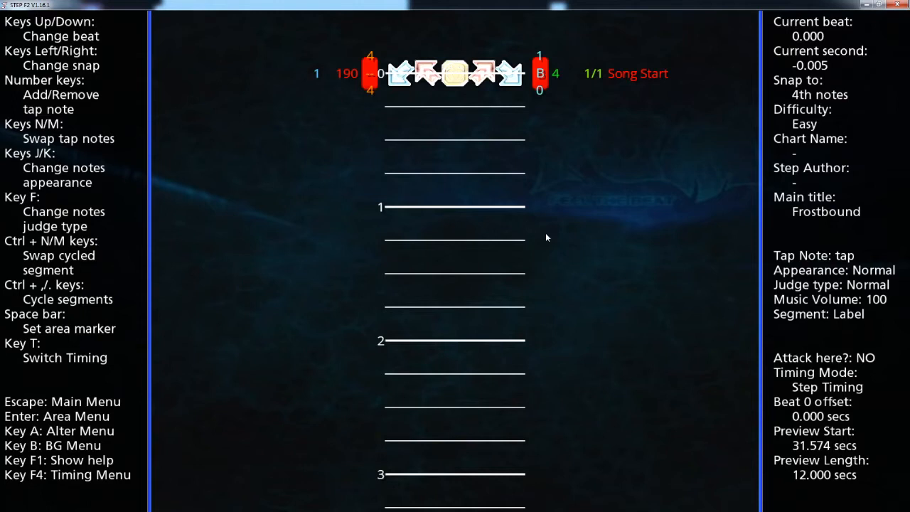
key(Page_Down)
key(Page_Down)
key(Page_Down)
key(Page_Down)
key(Page_Down)
key(Page_Down)
key(Page_Down)
key(Page_Down)
key(Page_Down)
key(Page_Down)
key(Page_Down)
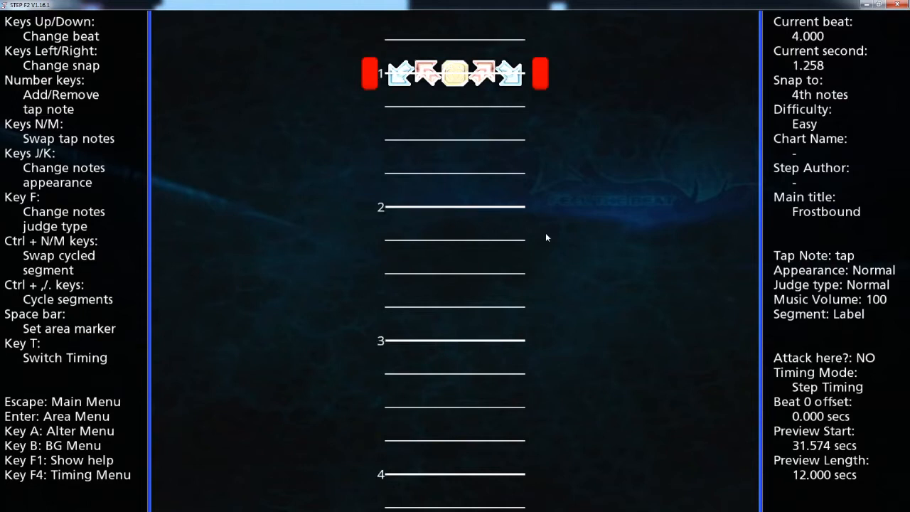
key(Page_Down)
key(Page_Down)
key(Page_Down)
key(Page_Down)
key(Page_Down)
key(Page_Down)
key(Page_Down)
key(Page_Down)
key(Page_Down)
key(Page_Down)
key(Page_Down)
key(Page_Down)
key(Page_Down)
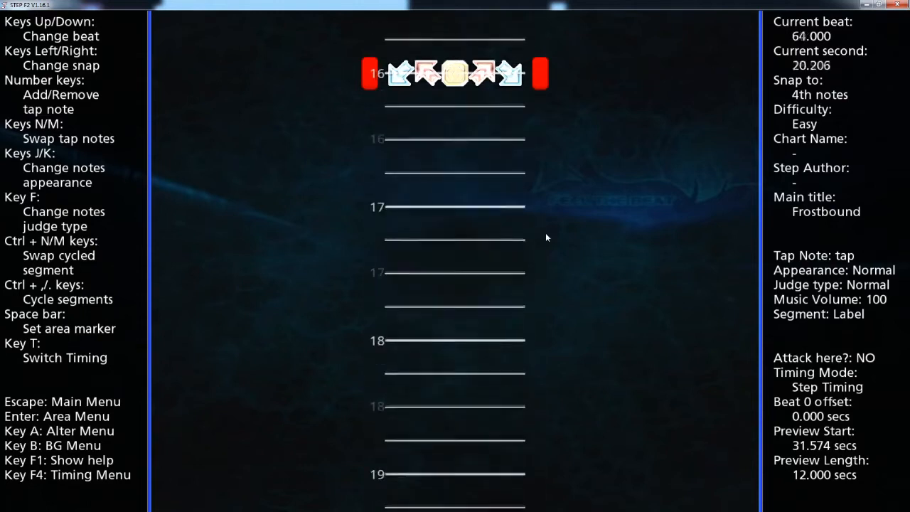
key(Page_Down)
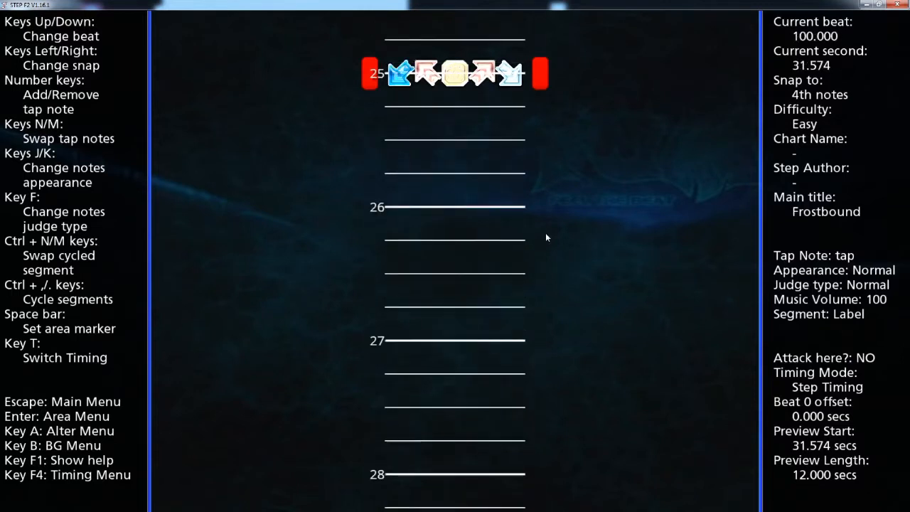
Step: Look back through the chart from beat 100.000 to its start at beat 0.000
key(Page_Up)
key(Page_Up)
key(Page_Up)
key(Page_Up)
key(Page_Up)
key(Page_Up)
key(Page_Up)
key(Page_Up)
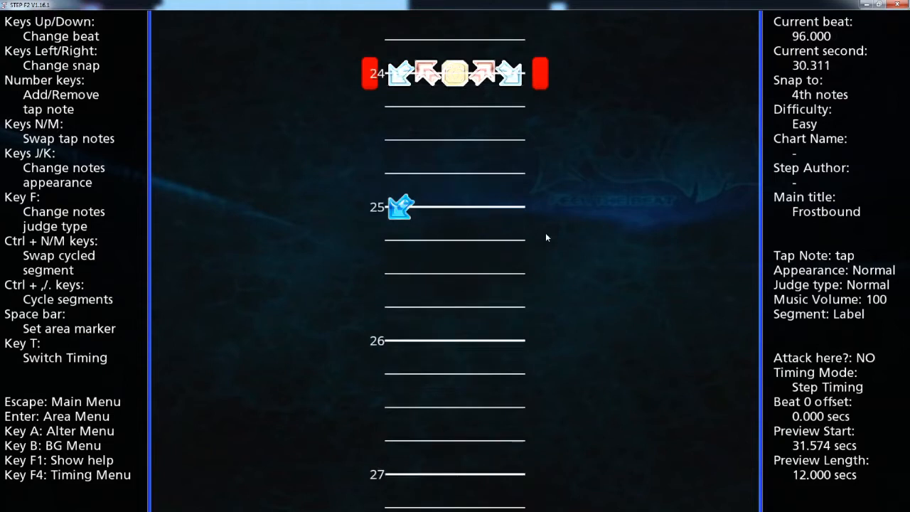
key(Page_Up)
key(Page_Up)
key(Page_Up)
key(Page_Up)
key(Page_Up)
key(Page_Up)
key(Page_Up)
key(Page_Up)
key(Page_Up)
key(Page_Up)
key(Page_Up)
key(Page_Up)
key(Page_Up)
key(Page_Up)
key(Page_Up)
key(Page_Up)
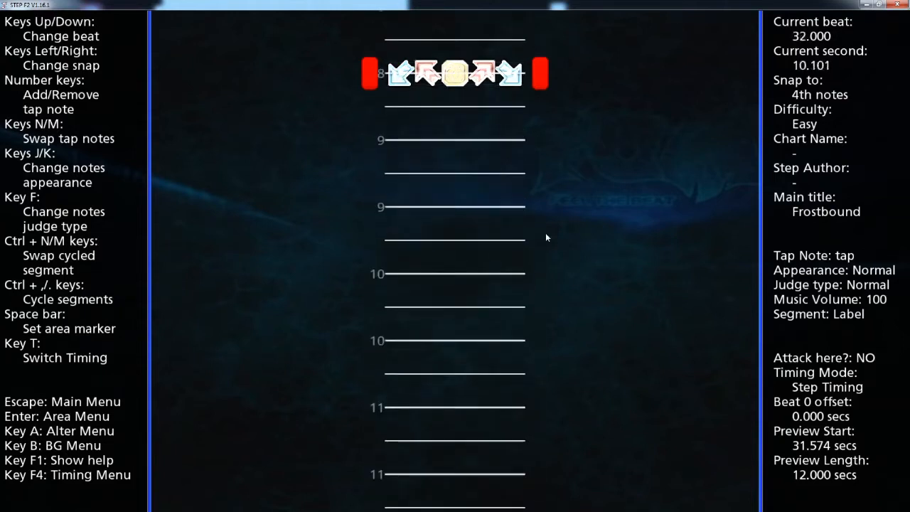
key(Page_Up)
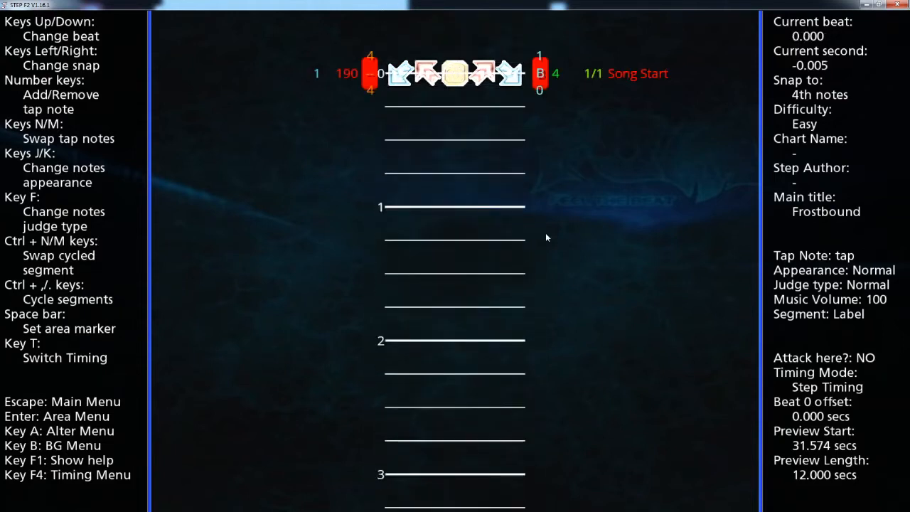
Step: Place a down-left hold from beat 40 to 41 and single taps in lanes 4, 3, 5 and 1 on beats 41 to 44
key(Page_Down)
key(Page_Down)
key(Page_Down)
key(Page_Down)
key(Page_Down)
key(Page_Down)
key(Page_Down)
key(Page_Down)
key(Page_Down)
key(Page_Down)
key(1)
key(Down)
key(4)
key(Down)
key(3)
key(Down)
key(5)
key(Down)
key(1)
Step: Preview the new notes in AutoPlay from the current beat, and end the playback to return to editing
key(Up)
key(Up)
key(Up)
key(Escape)
key(Down)
key(Return)
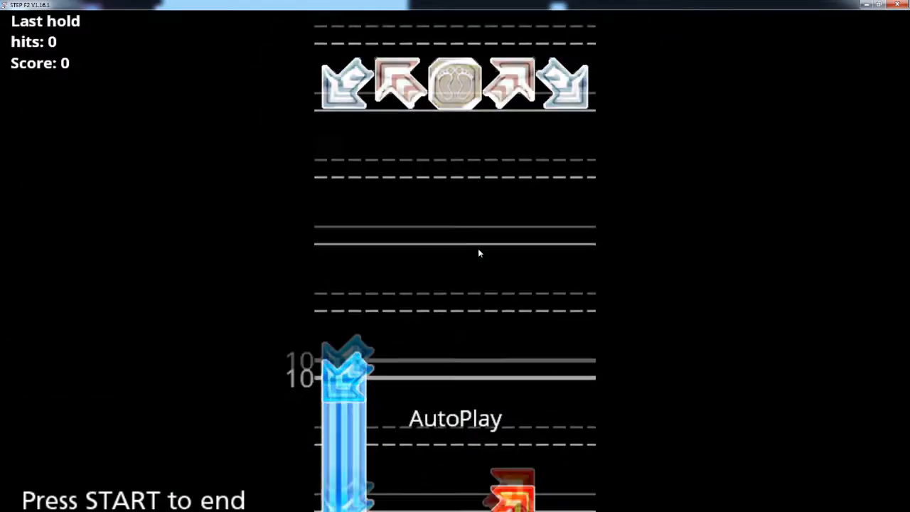
key(Return)
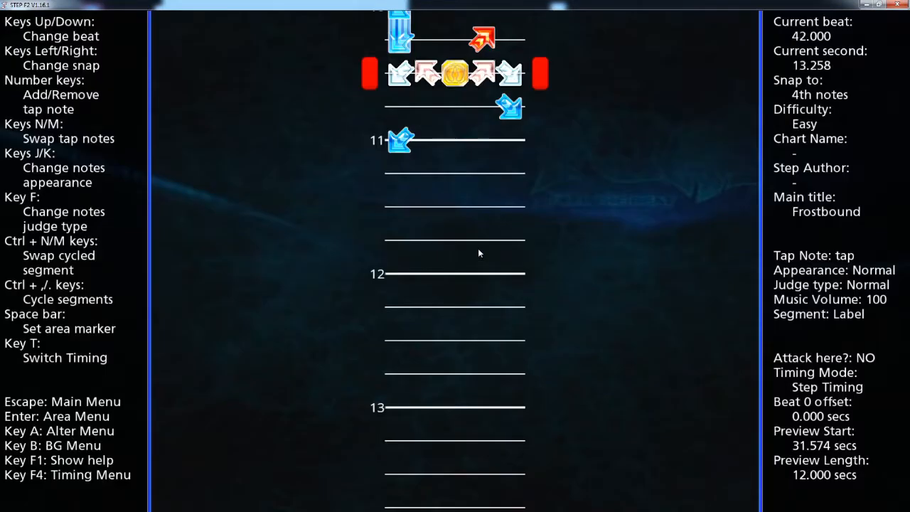
Step: Set the snap to 8th notes and move the centre note from beat 42 to beat 41.5
key(Right)
key(Up)
key(Down)
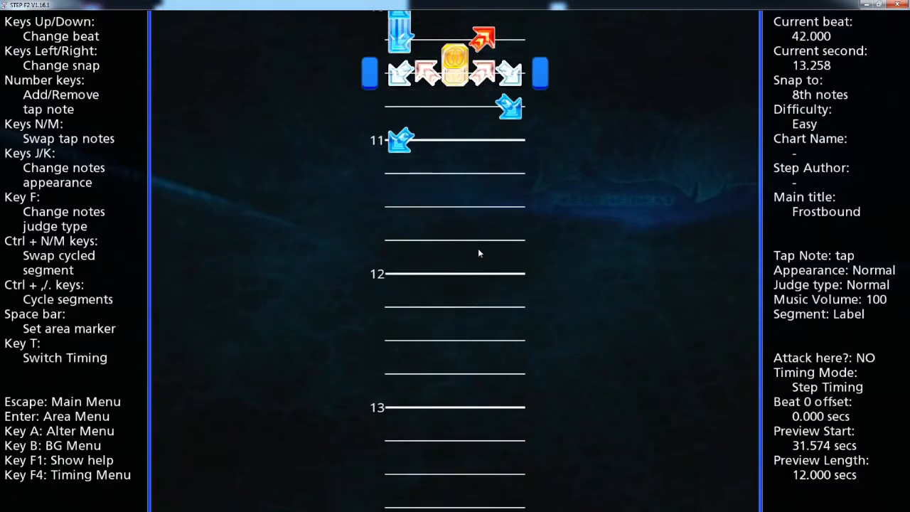
Step: Add a down-right tap at beat 42 and an up-left tap at 42.5, and replace the beat 44 tap with an up-left hold from 43.5 to 44.5
key(Down)
key(Down)
key(Down)
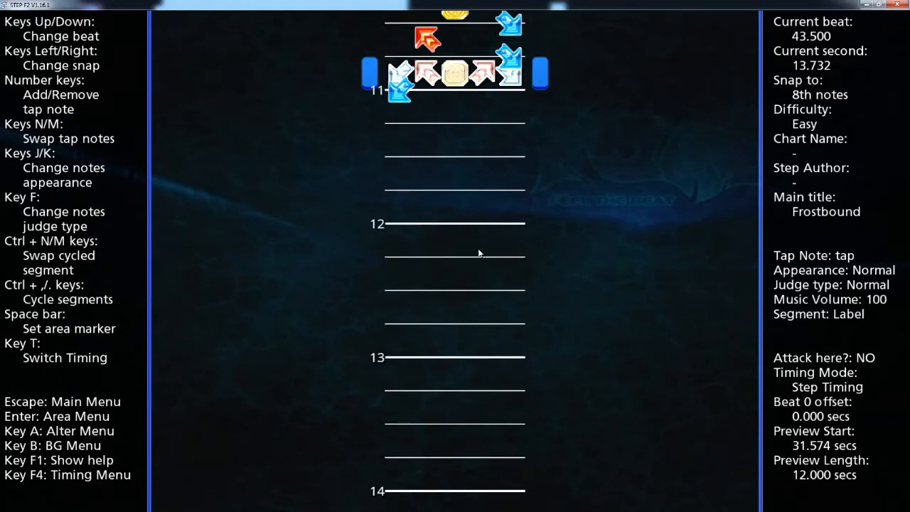
key(Down)
Step: Play back the revised 8th-note pattern in AutoPlay from about one beat before measure 10
key(Up)
key(Up)
key(Up)
key(Up)
key(Up)
key(Up)
key(Escape)
key(Return)
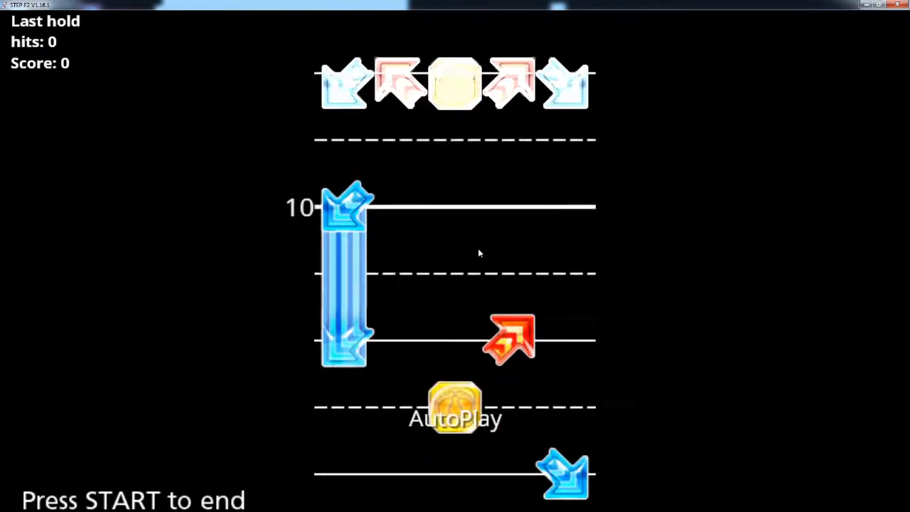
key(Escape)
Step: Step through the placed notes and replay the chart in AutoPlay from beat 40
key(Down)
key(Down)
key(Down)
key(Down)
key(Down)
key(Down)
key(Down)
key(Up)
key(Up)
key(Up)
key(Up)
key(Up)
key(Up)
key(Down)
key(Escape)
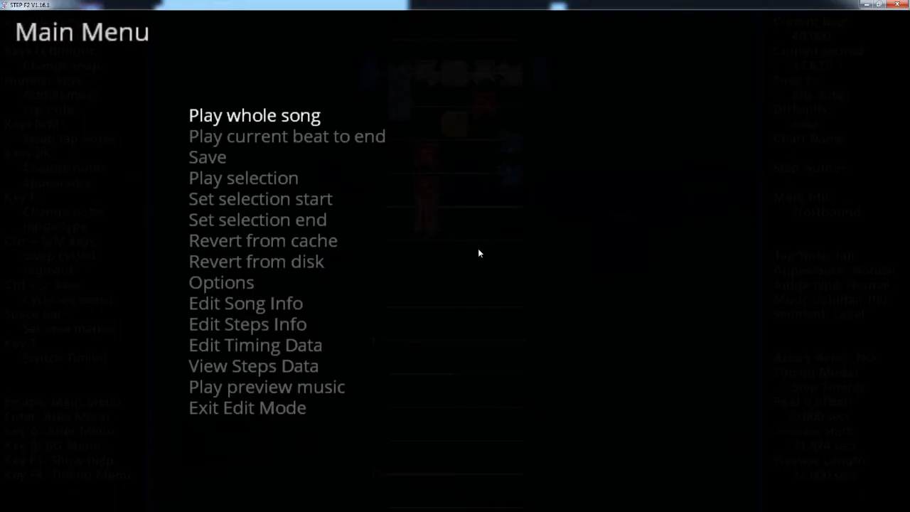
key(Return)
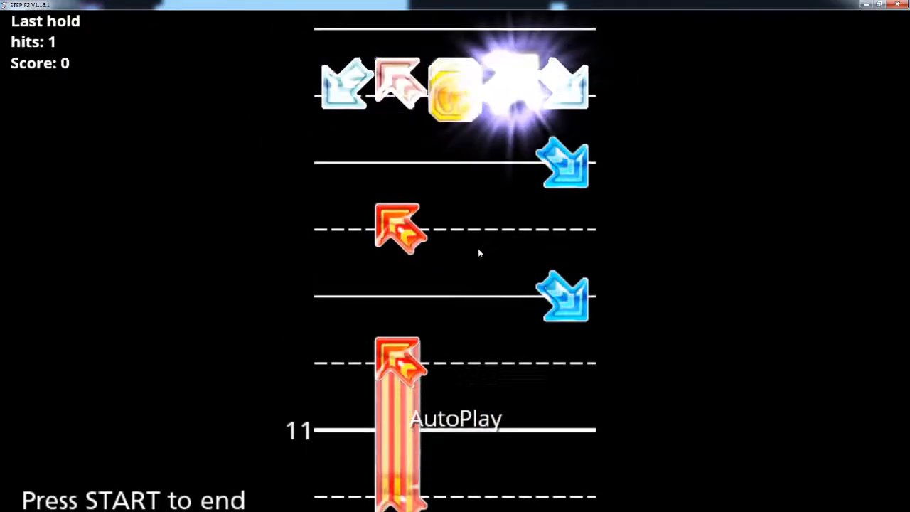
key(Escape)
Step: Replace the up-right and down-right notes at beat 42 with a centre tap, and clear the notes at beats 42.5 and 43
key(Down)
key(Down)
key(Down)
key(Down)
key(Down)
key(Up)
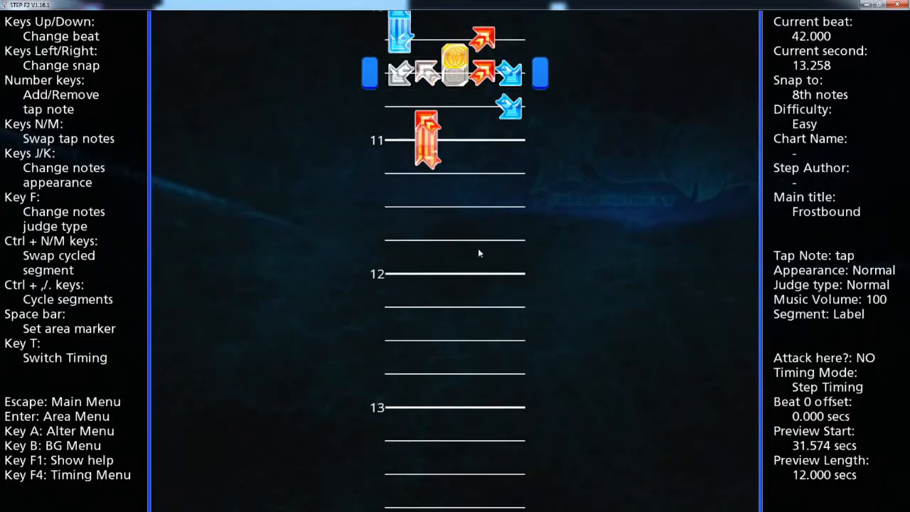
key(4)
key(5)
key(3)
key(Up)
key(Down)
key(Down)
key(5)
key(Down)
key(5)
Step: Shorten the down-left hold starting at beat 40 so that it ends at beat 40.5
key(Up)
key(Up)
key(Up)
key(Up)
key(Up)
key(Up)
key(1)
key(1)
key(Down)
key(Down)
key(Down)
key(Down)
key(Down)
key(Up)
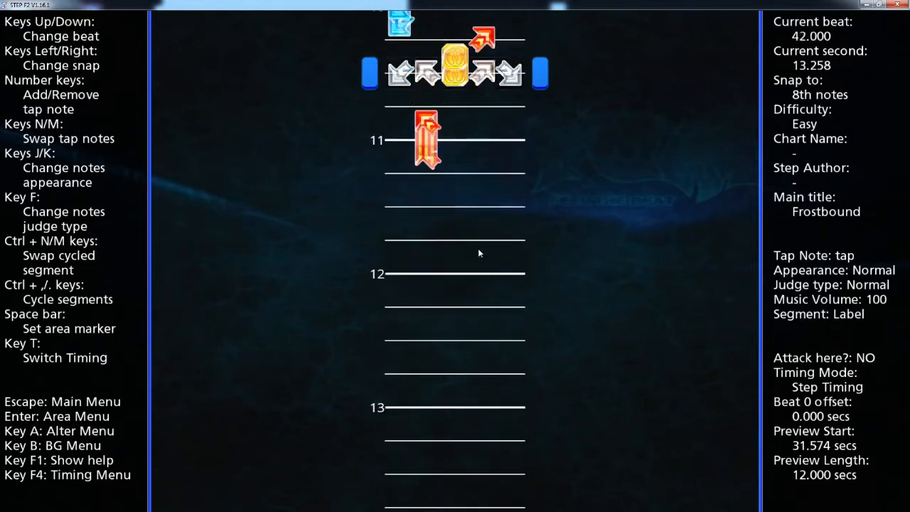
key(Up)
key(Up)
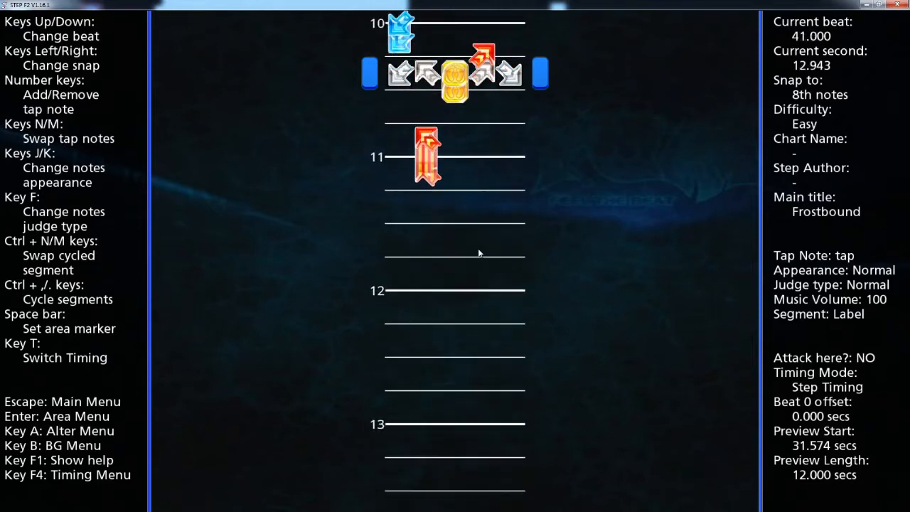
Step: Play back the edited holds and taps between measures 10 and 11 in AutoPlay, and stop the playback
key(Down)
key(Down)
key(Down)
key(Escape)
key(Down)
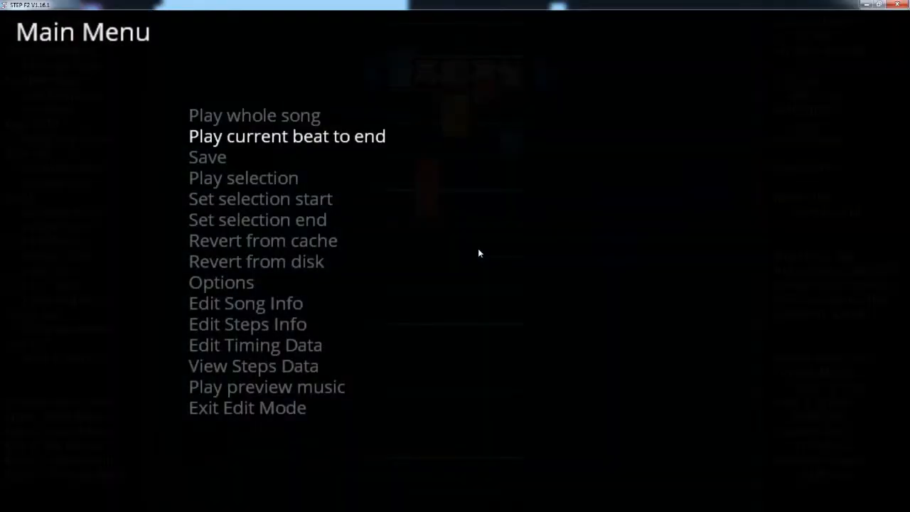
key(Return)
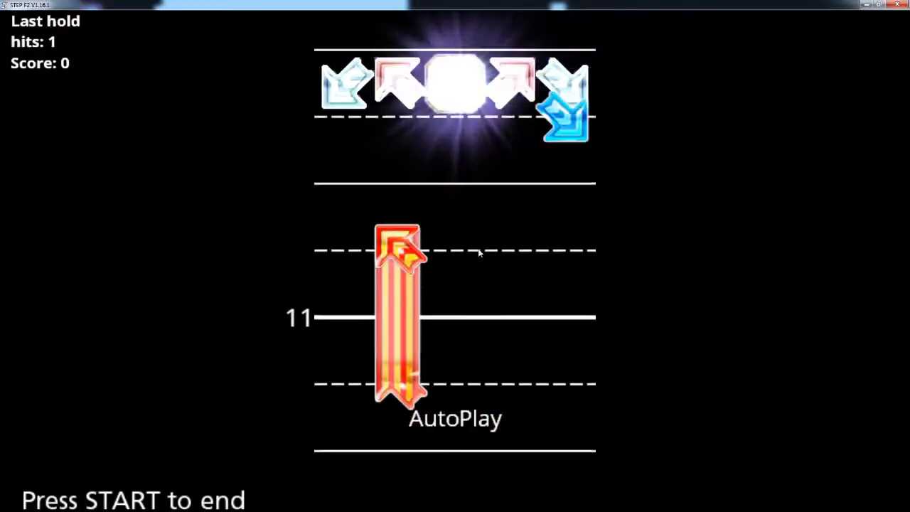
key(Return)
Step: Set the snap to 4th notes and go back to beat 40 at the start of measure 10
key(Up)
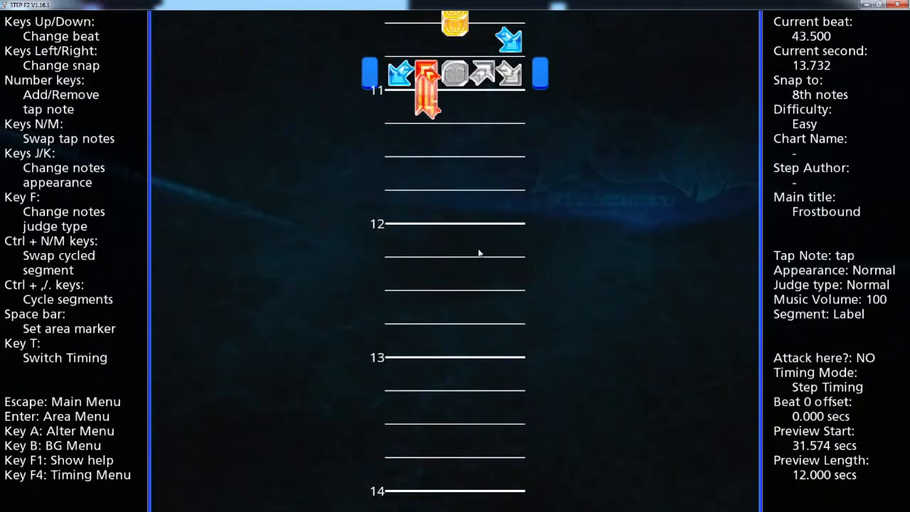
key(Up)
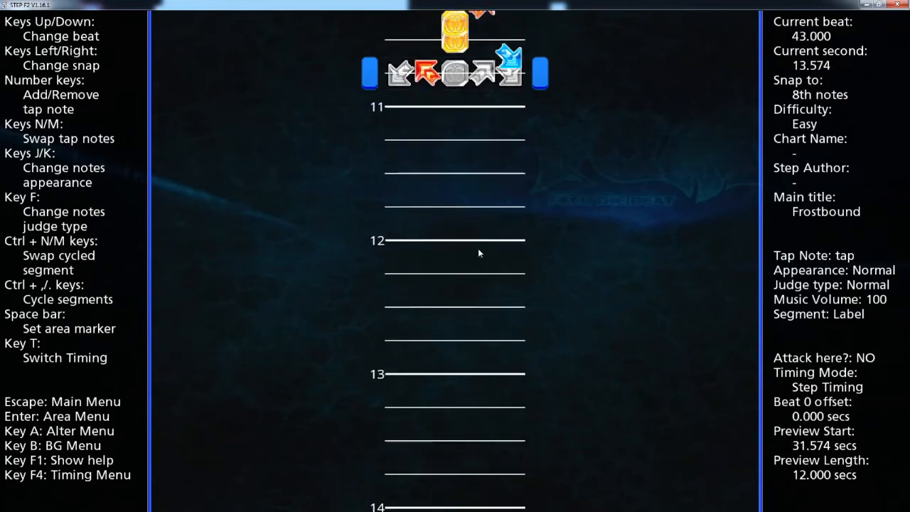
key(Left)
key(Up)
key(Up)
key(Up)
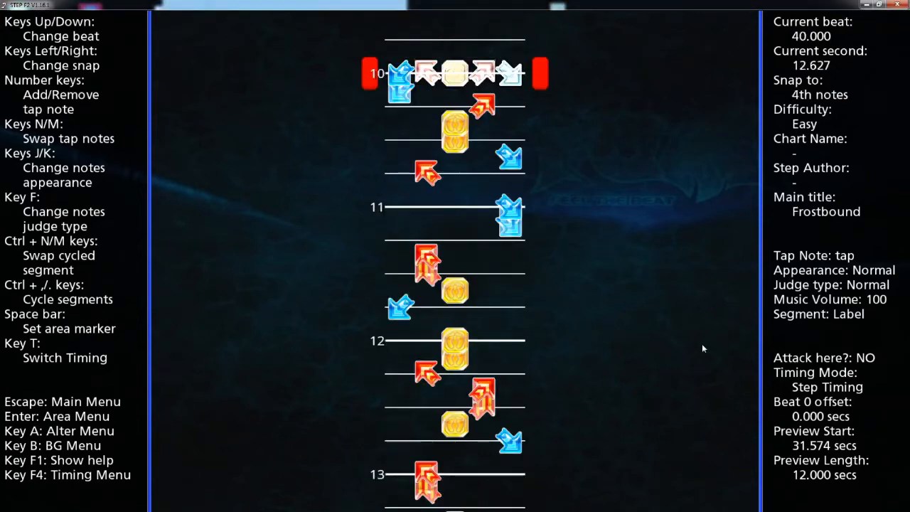
Step: Open the playback options and look through the modifier rows from Speed down to Rate
key(Escape)
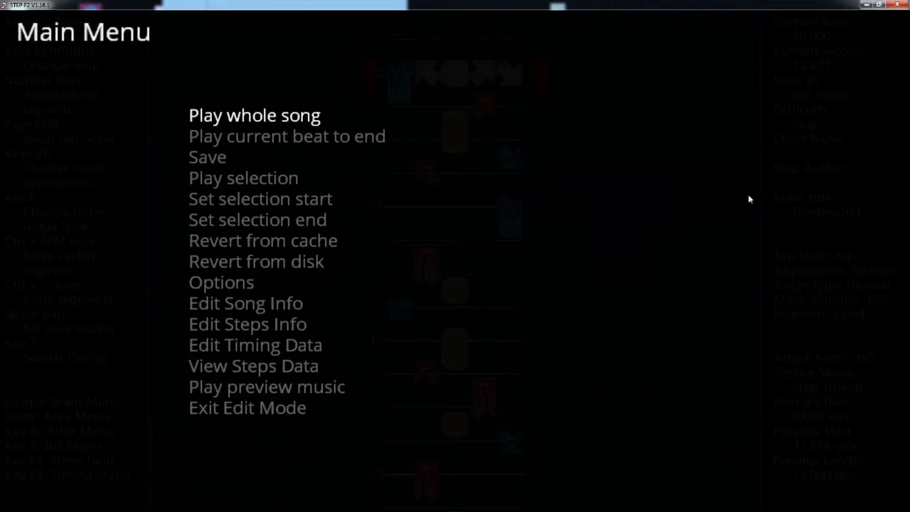
key(Down)
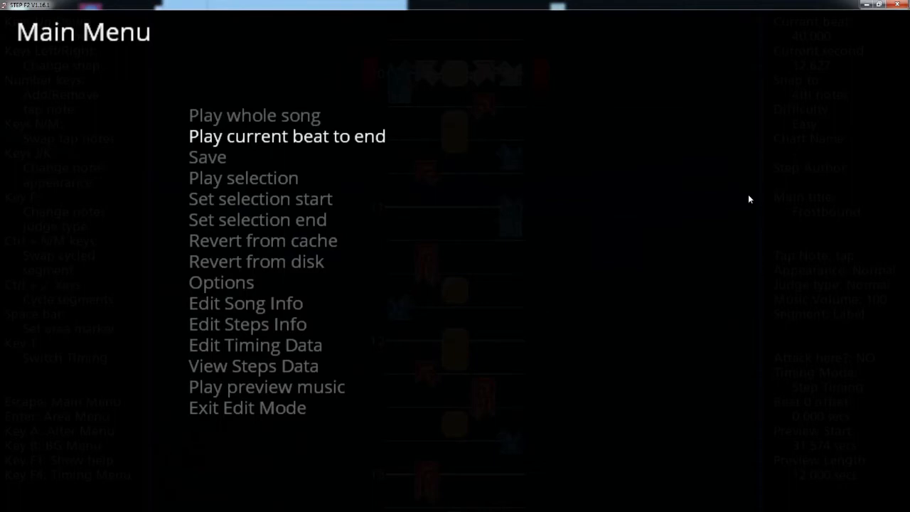
key(Down)
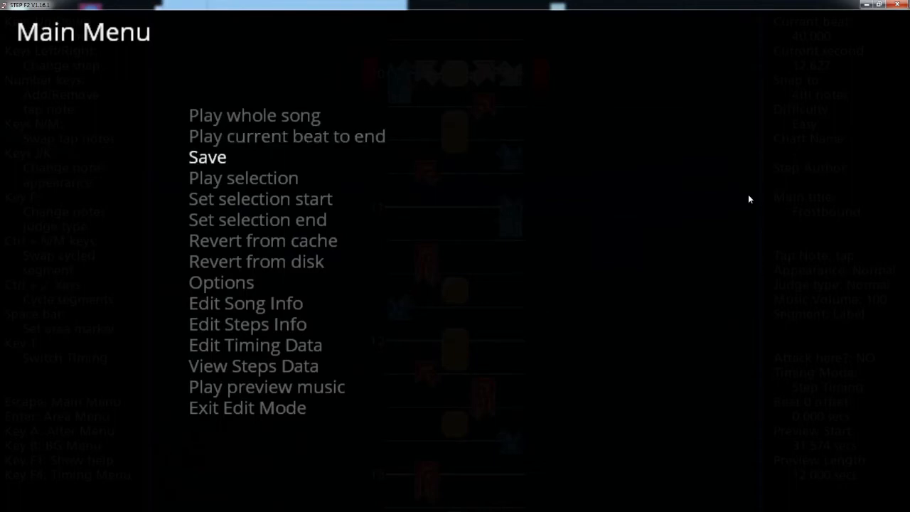
key(Down)
key(Down)
key(Down)
key(Down)
key(Down)
key(Down)
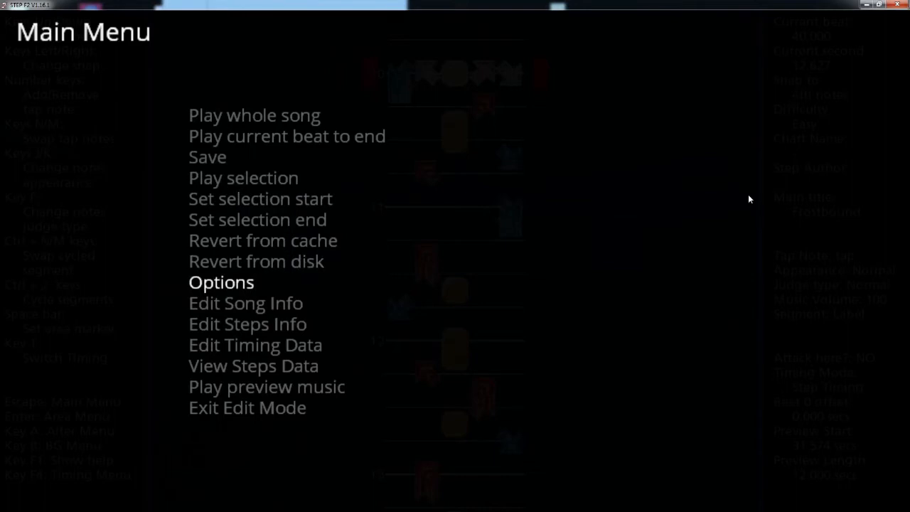
key(Return)
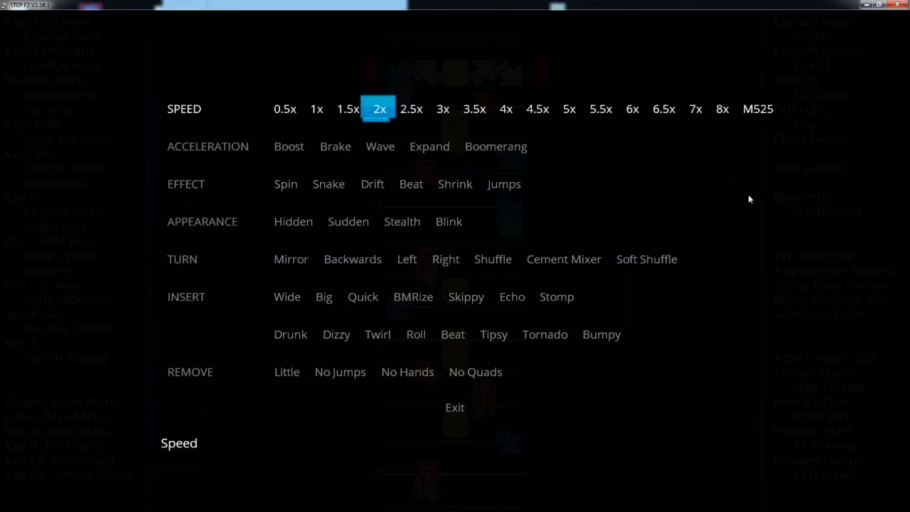
key(Right)
key(Left)
key(Down)
key(Down)
key(Down)
key(Down)
key(Down)
key(Down)
key(Down)
key(Down)
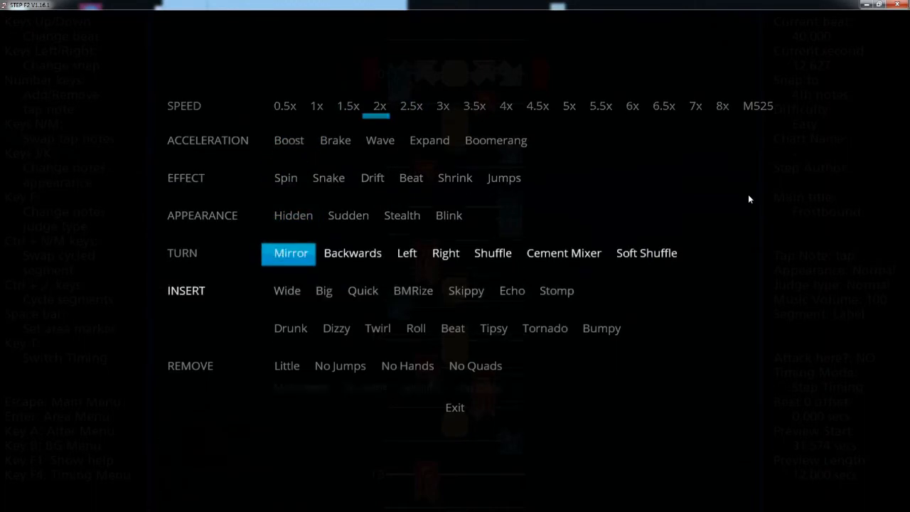
key(Down)
key(Down)
key(Down)
key(Down)
key(Down)
key(Down)
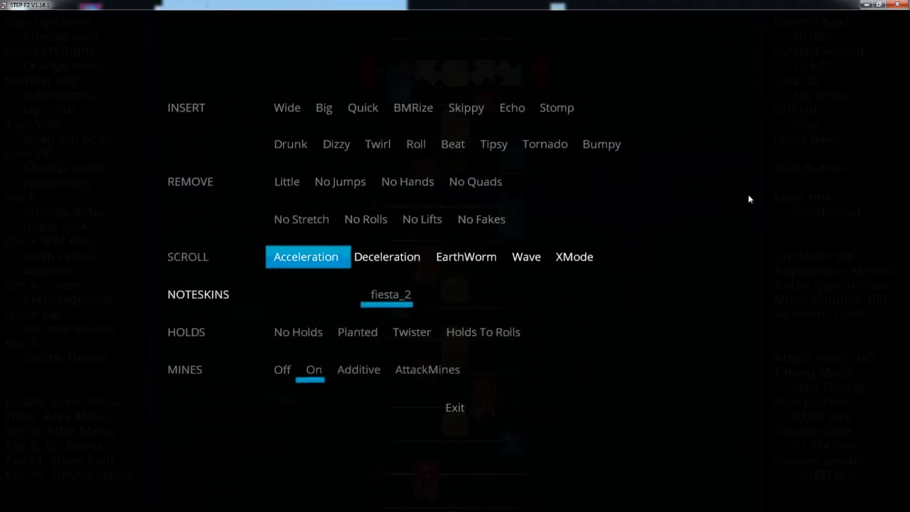
key(Down)
key(Down)
key(Down)
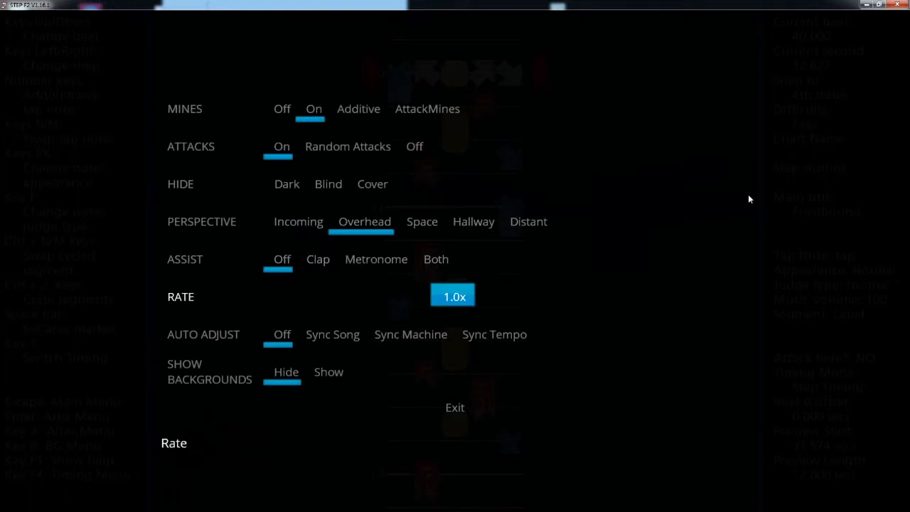
Step: Set the playback rate to 0.5x, keep the backgrounds hidden, and leave the options
key(Left)
key(Left)
key(Left)
key(Left)
key(Left)
key(Left)
key(Left)
key(Right)
key(Right)
key(Right)
key(Down)
key(Down)
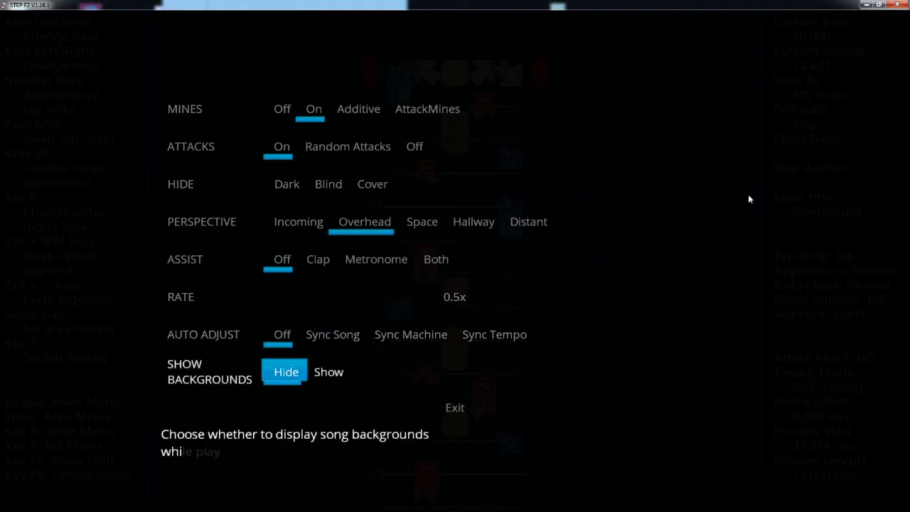
key(Down)
key(Up)
key(Down)
key(Return)
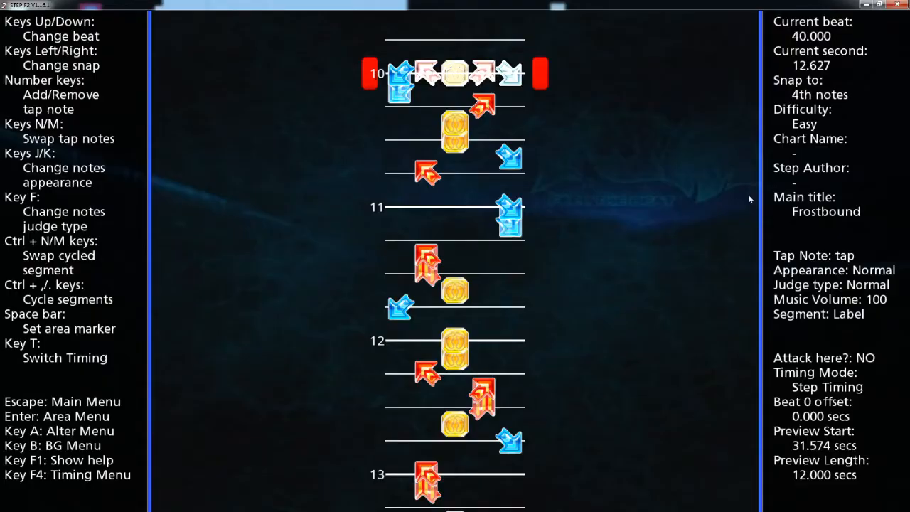
Step: Open the song information, review fields such as title, artist, genre and preview, and close it
key(Escape)
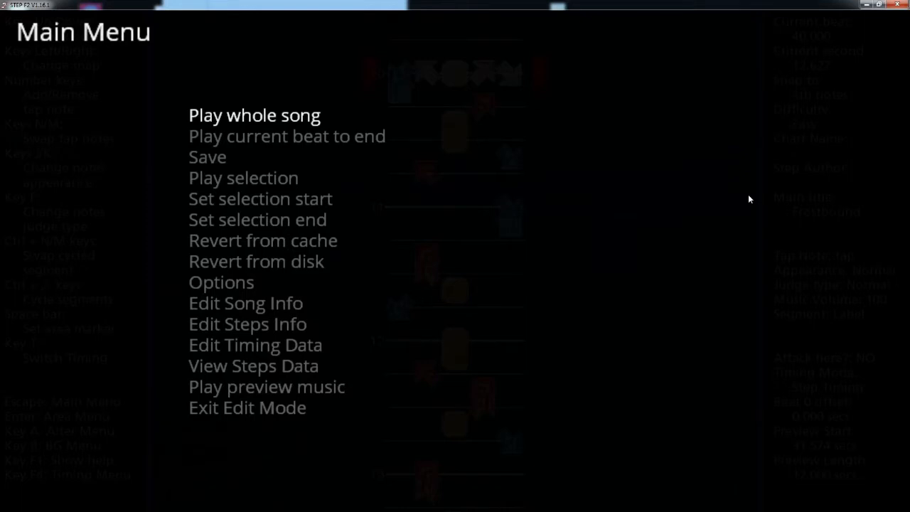
key(Down)
key(Down)
key(Down)
key(Down)
key(Down)
key(Down)
key(Down)
key(Down)
key(Down)
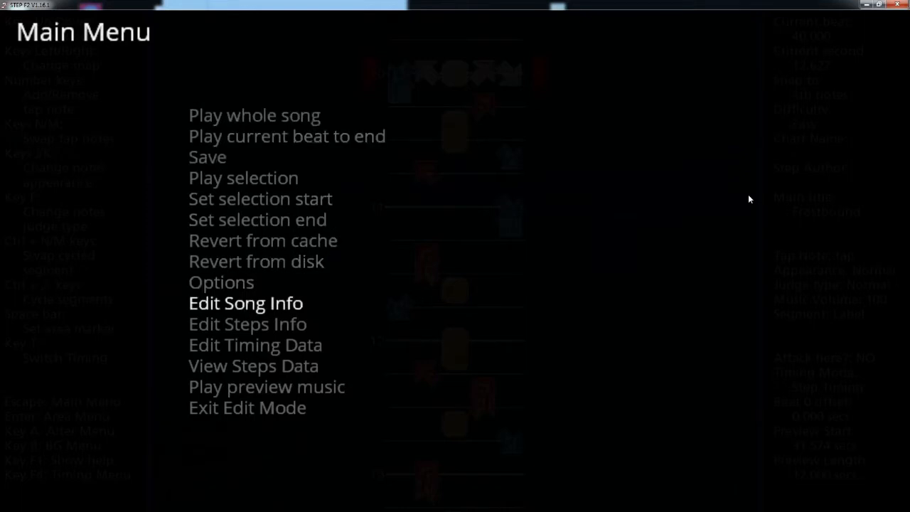
key(Return)
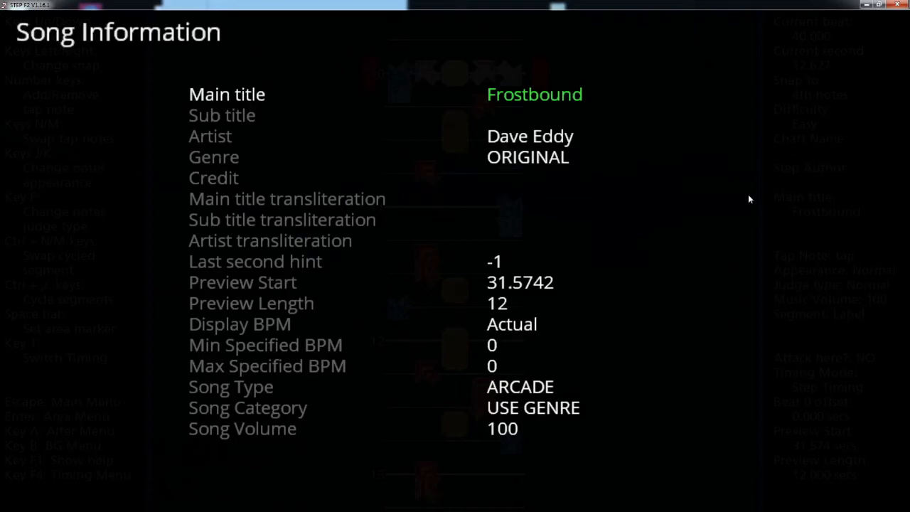
key(Escape)
key(Escape)
Step: Open the steps information, check the chart's difficulty and meter, and return to the chart
key(Down)
key(Down)
key(Down)
key(Down)
key(Down)
key(Down)
key(Down)
key(Down)
key(Down)
key(Down)
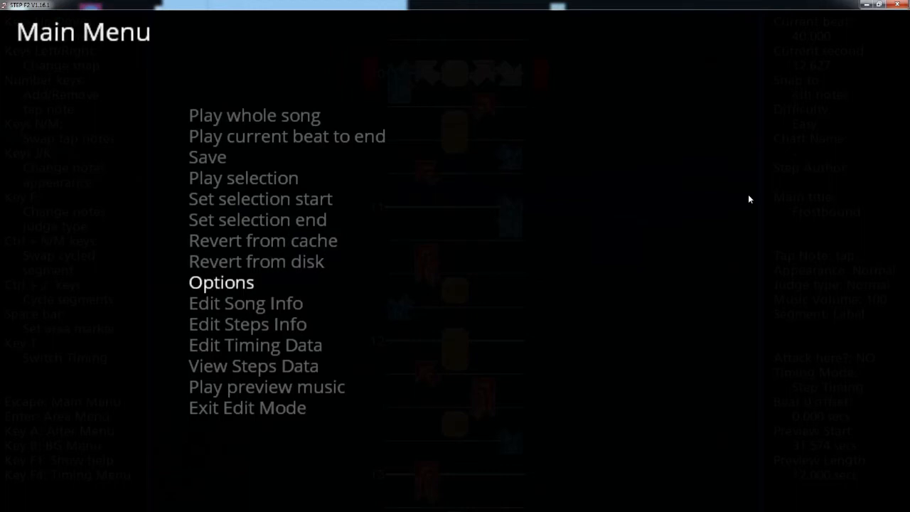
key(Return)
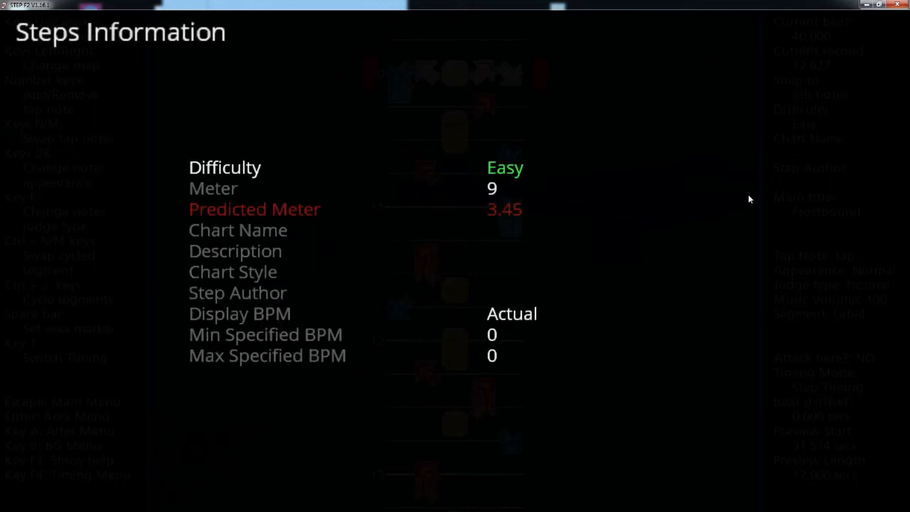
key(Down)
key(Return)
key(Return)
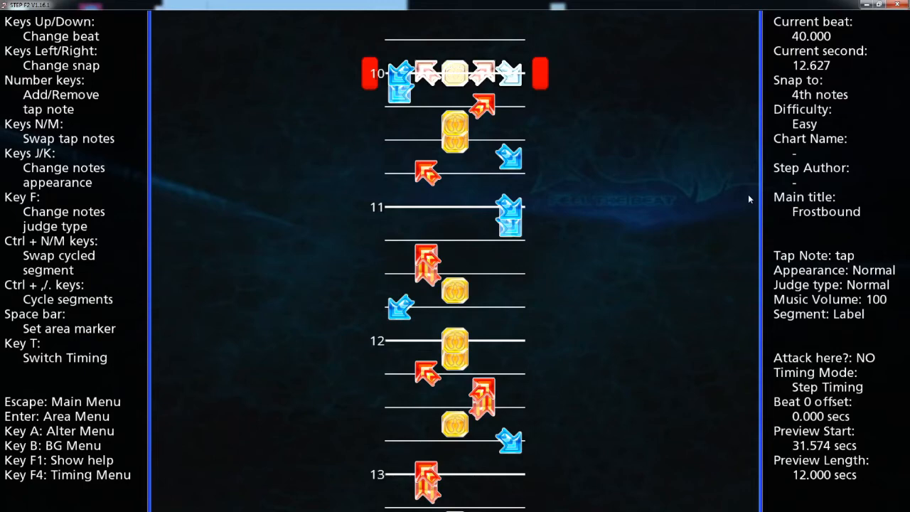
Step: Insert a 4th beat at beat 40, shifting the notes that follow down
key(Return)
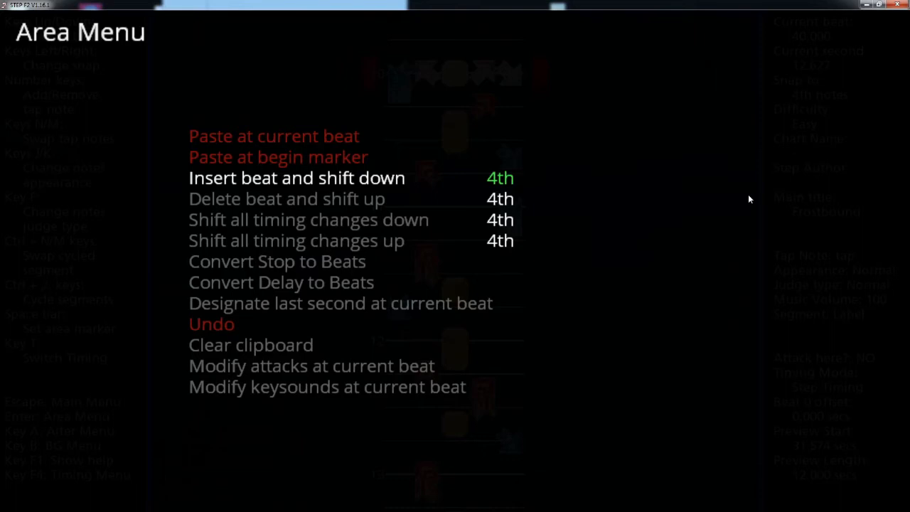
key(Right)
key(Right)
key(Right)
key(Right)
key(Right)
key(Right)
key(Right)
key(Right)
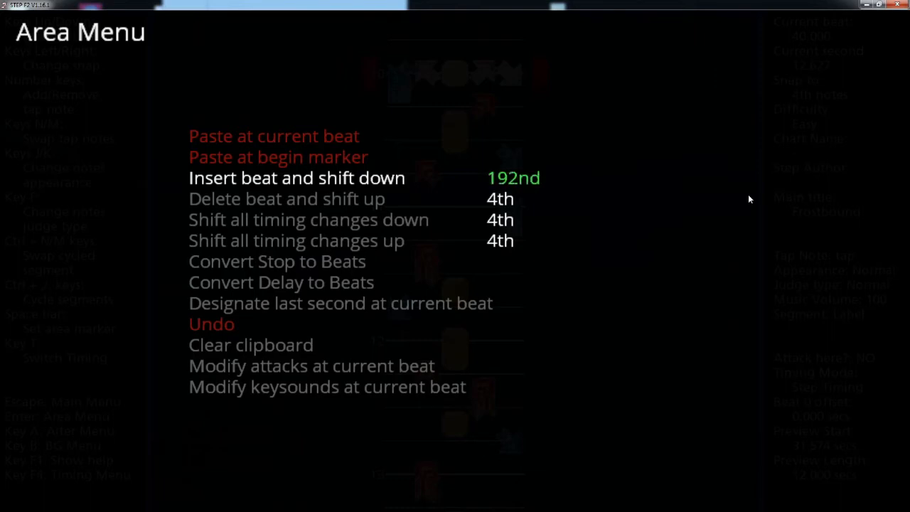
key(Right)
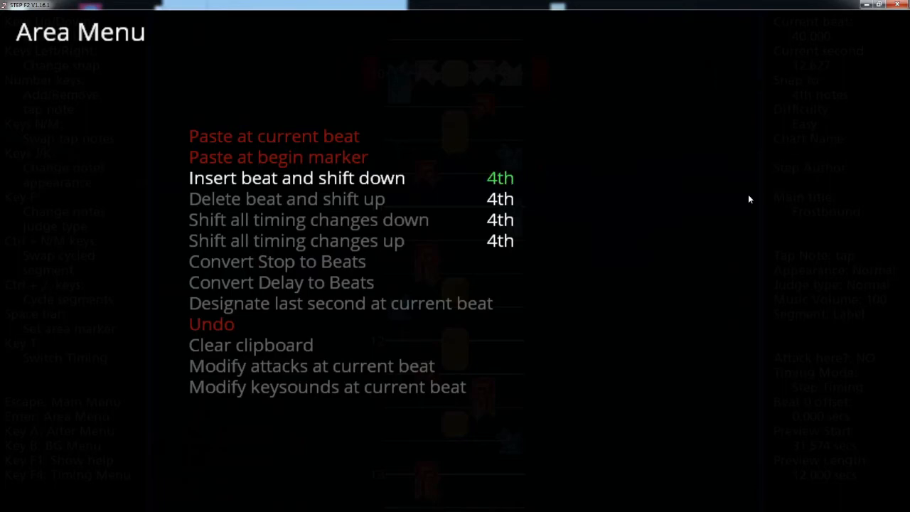
key(Return)
Step: Delete the inserted 4th beat at beat 40, shifting the notes back up
key(Escape)
key(Up)
key(Up)
key(Up)
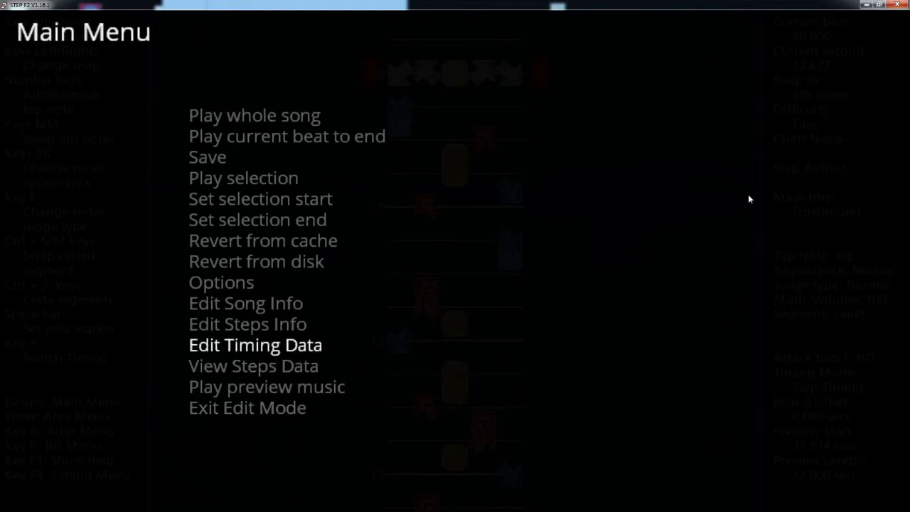
key(Escape)
key(Return)
key(Down)
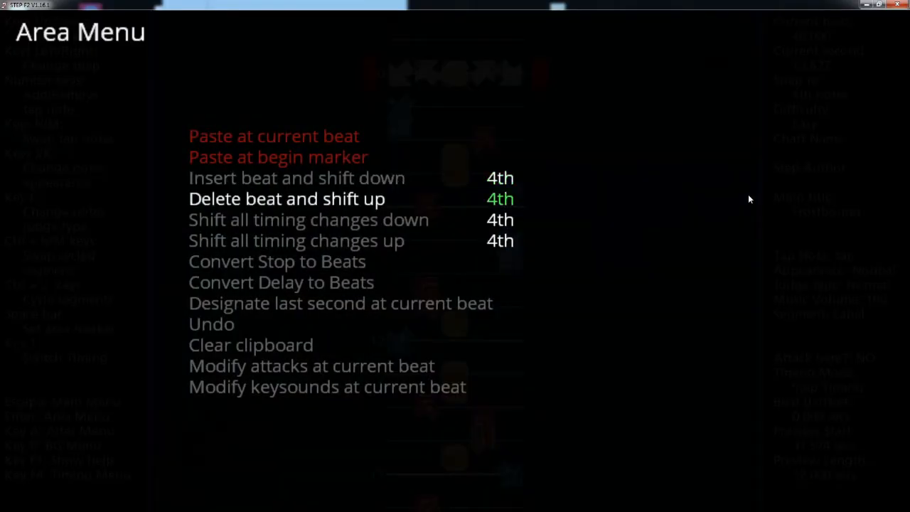
key(Return)
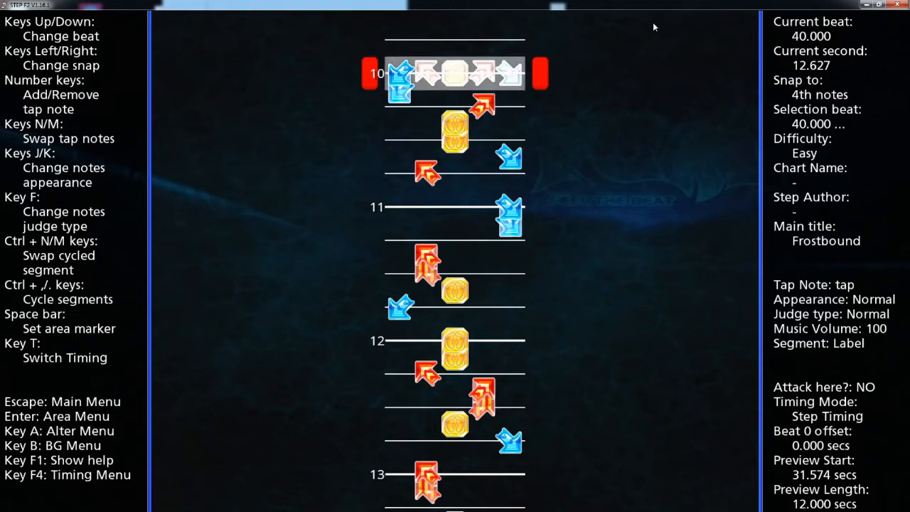
Step: Select the area from beat 40 to beat 44 and copy its notes
key(shift+Down)
key(shift+Down)
key(shift+Down)
key(shift+Down)
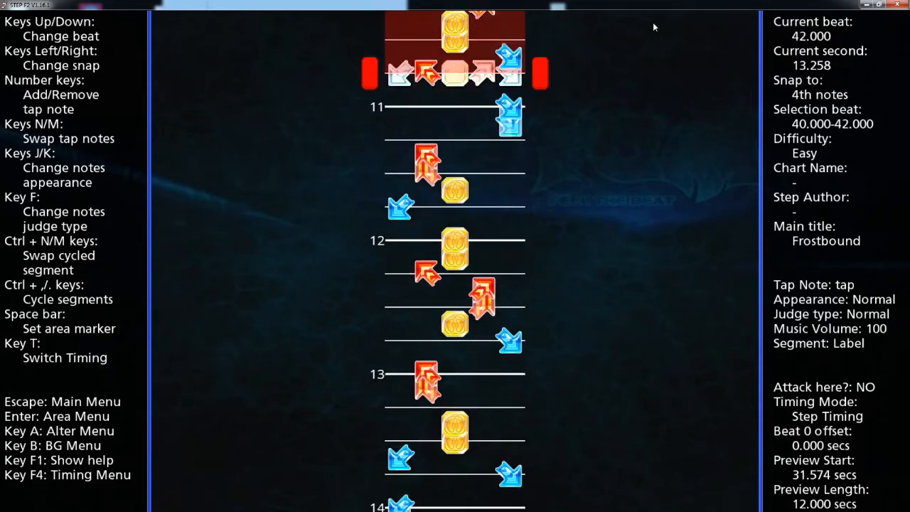
key(Up)
key(Up)
key(Up)
key(Up)
key(Up)
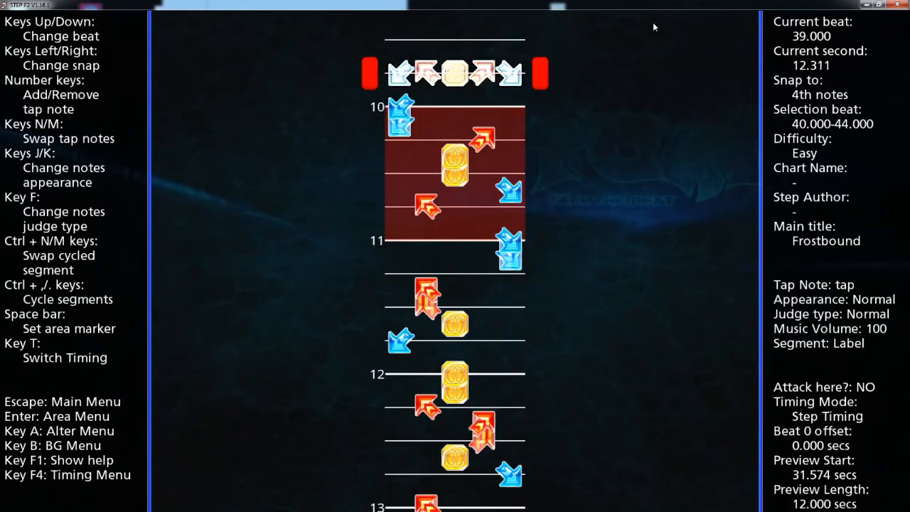
key(a)
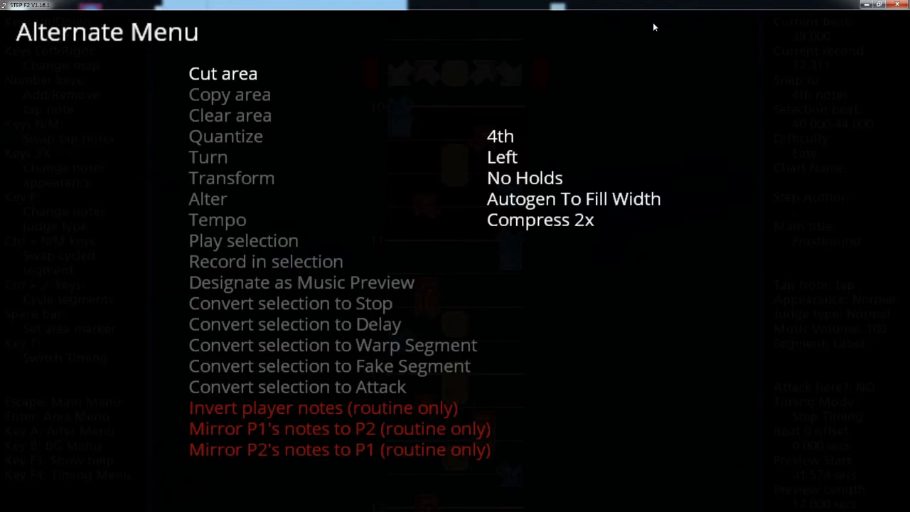
key(Down)
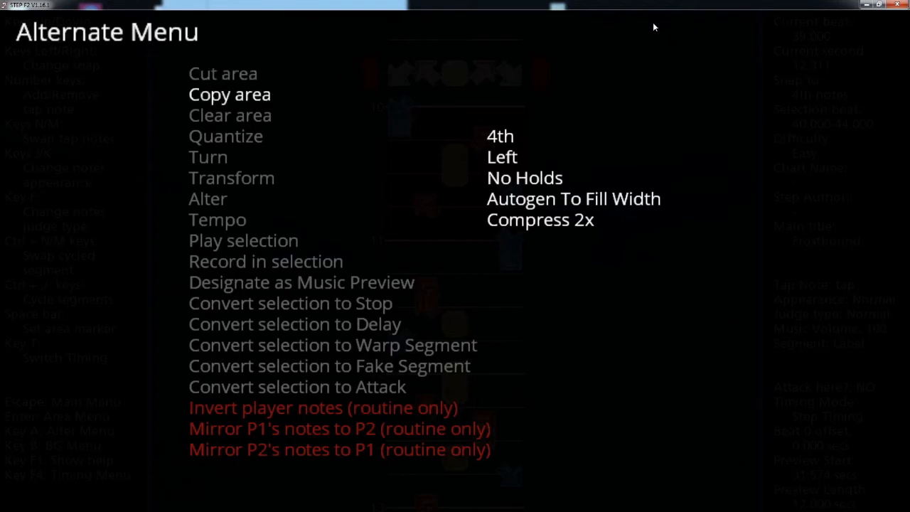
key(Return)
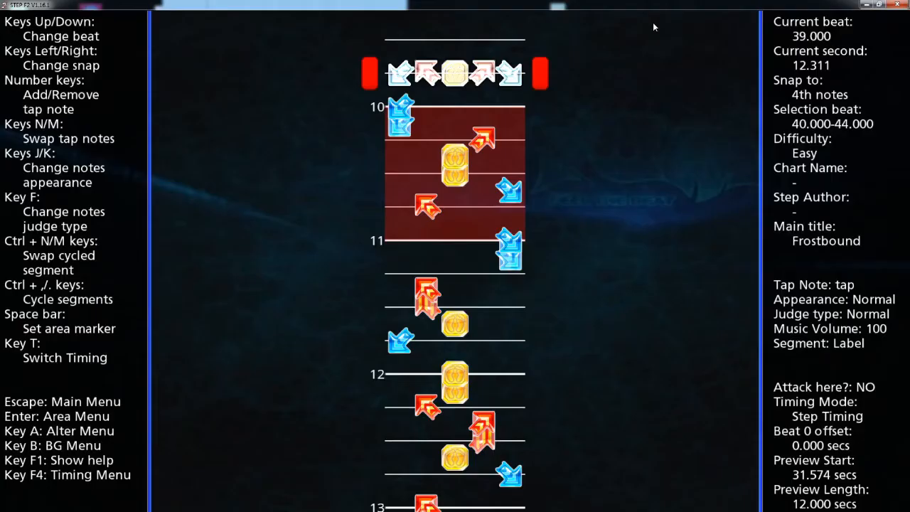
Step: Paste the copied notes at beat 84, the start of measure 21
key(Down)
key(Down)
key(Down)
key(Down)
key(Down)
key(Down)
key(Down)
key(Down)
key(Down)
key(Down)
key(Down)
key(Down)
key(Down)
key(Down)
key(Down)
key(Down)
key(Down)
key(Down)
key(Down)
key(Down)
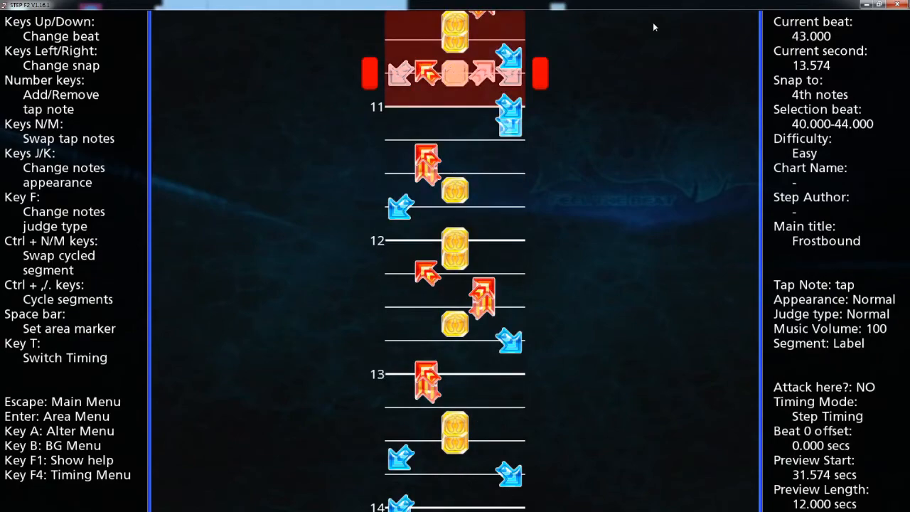
key(Down)
key(Down)
key(Down)
key(Down)
key(Down)
key(Down)
key(Down)
key(Down)
key(Down)
key(Down)
key(Down)
key(Down)
key(Down)
key(Return)
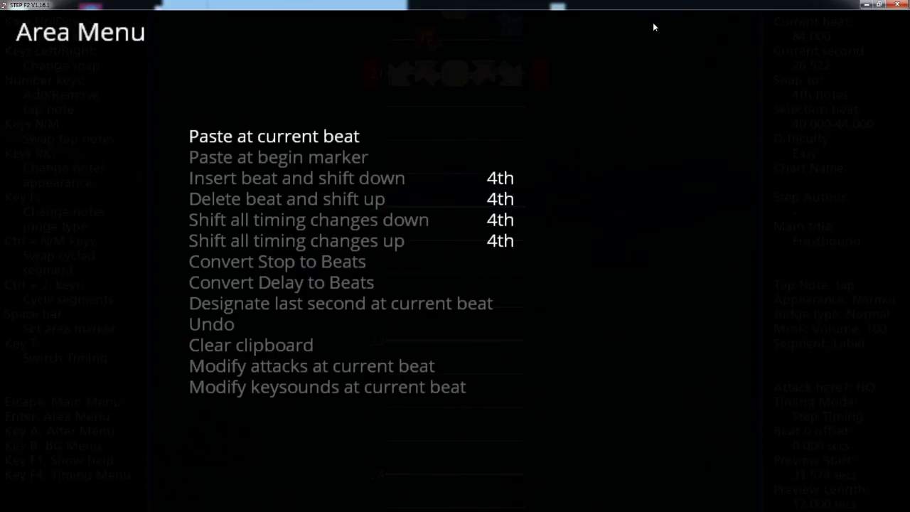
key(Return)
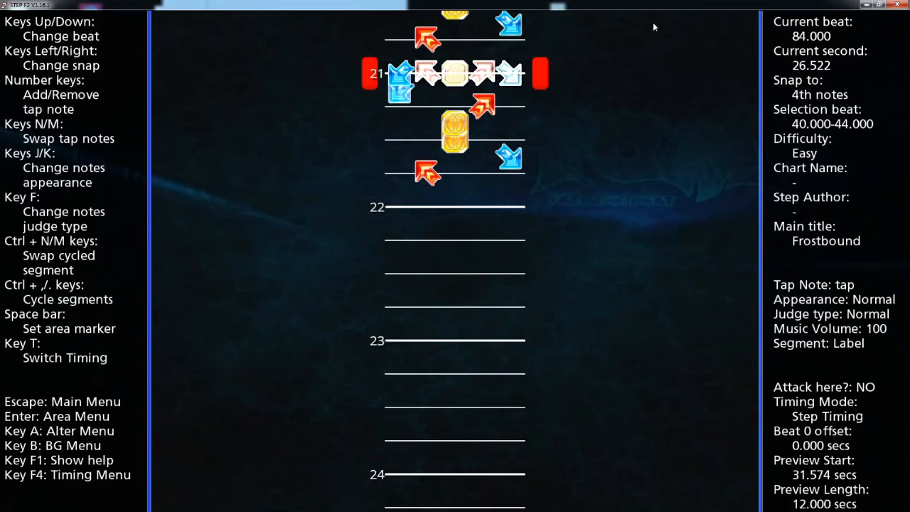
Step: Place mine notes in all five lanes at beat 88, the start of measure 22
key(Down)
key(Down)
key(Down)
key(Down)
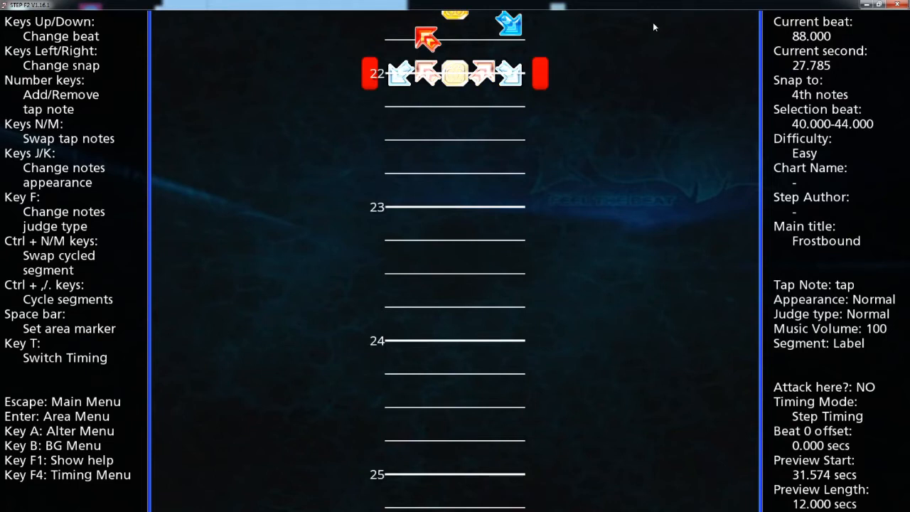
key(m)
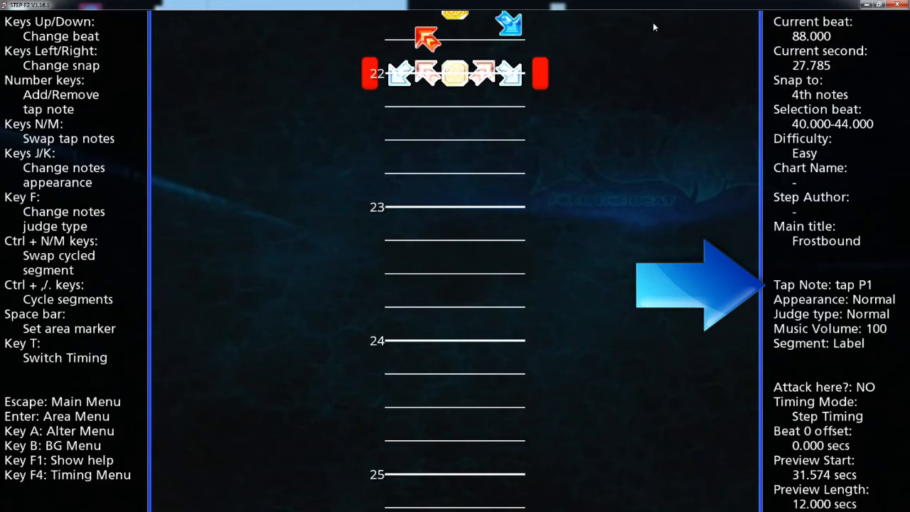
key(m)
key(m)
key(m)
key(1)
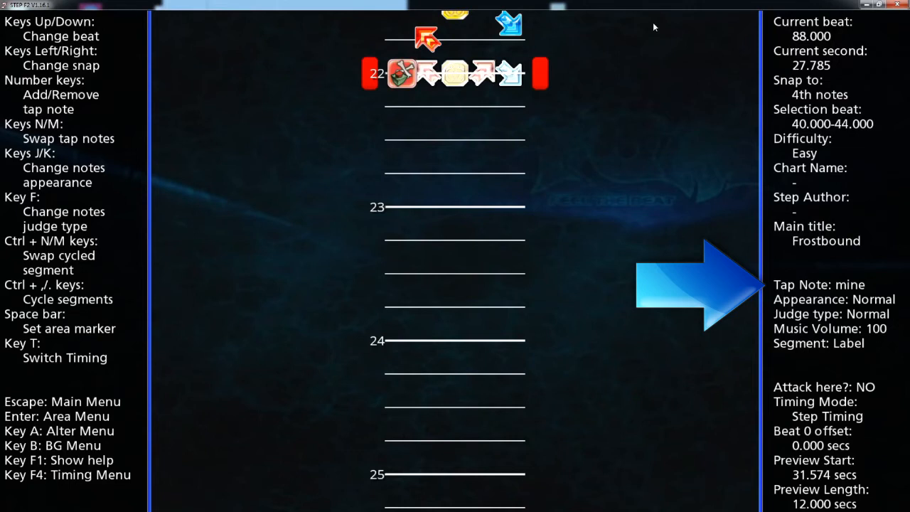
key(2)
key(3)
key(4)
key(5)
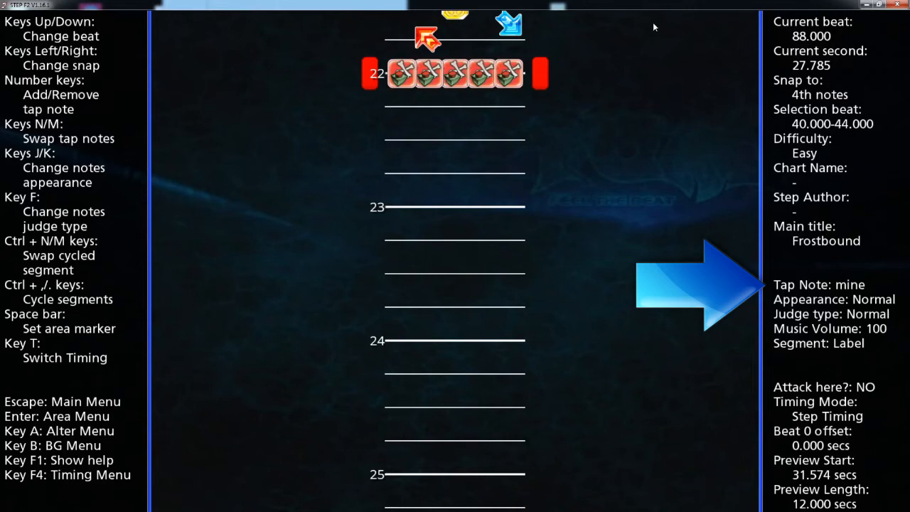
Step: At beat 89, place a mine in the first lane and lift notes in the third, fourth and fifth lanes
key(Down)
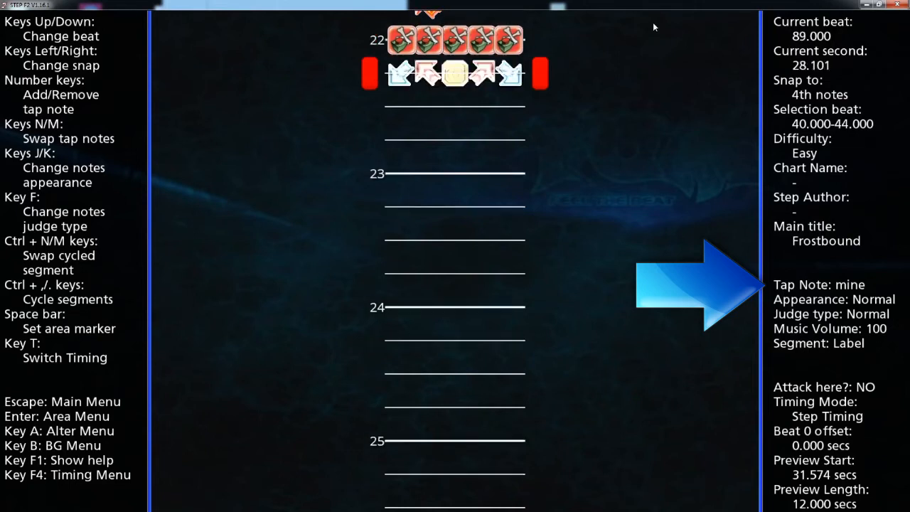
key(1)
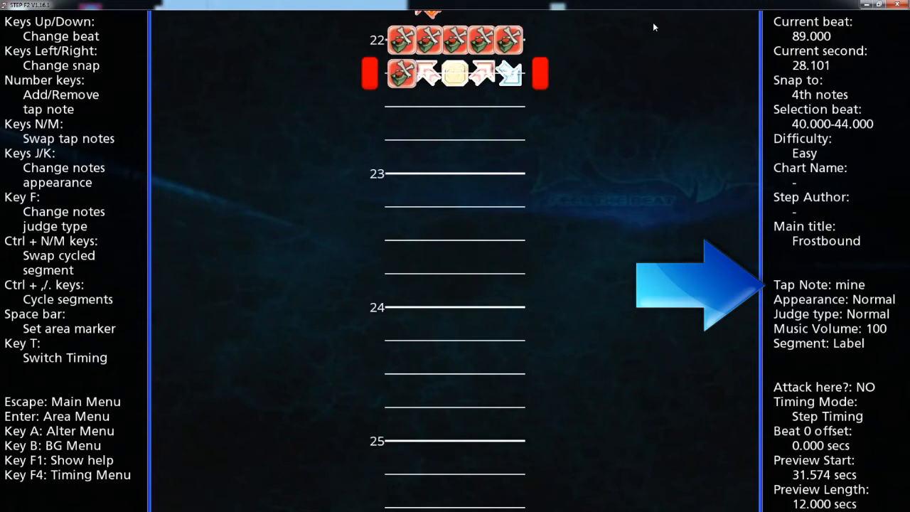
key(2)
key(m)
key(2)
key(3)
key(4)
key(5)
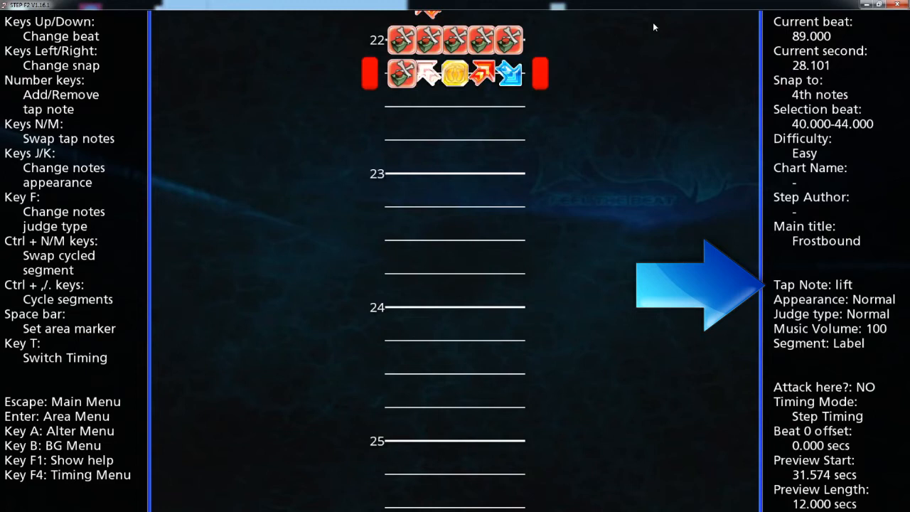
Step: Place first-lane tap notes with Normal appearance at beat 90 and Hidden appearance at beat 91
key(m)
key(Down)
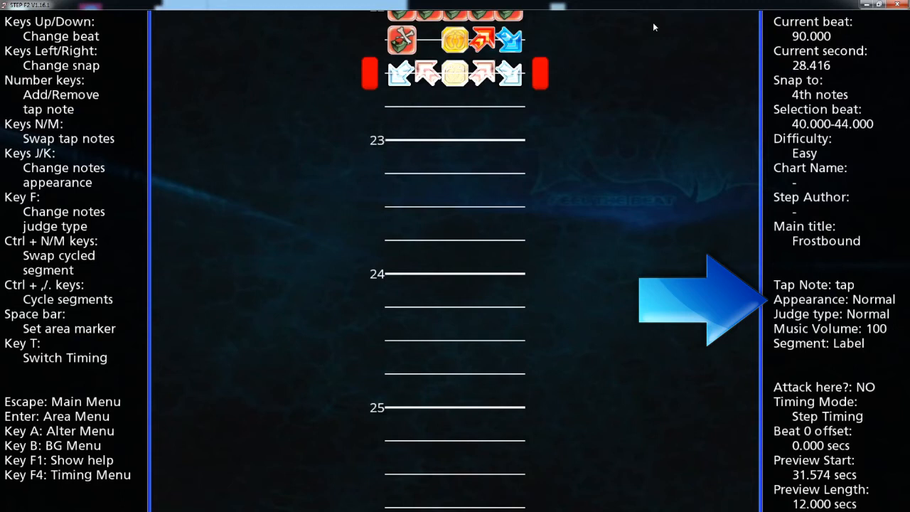
key(1)
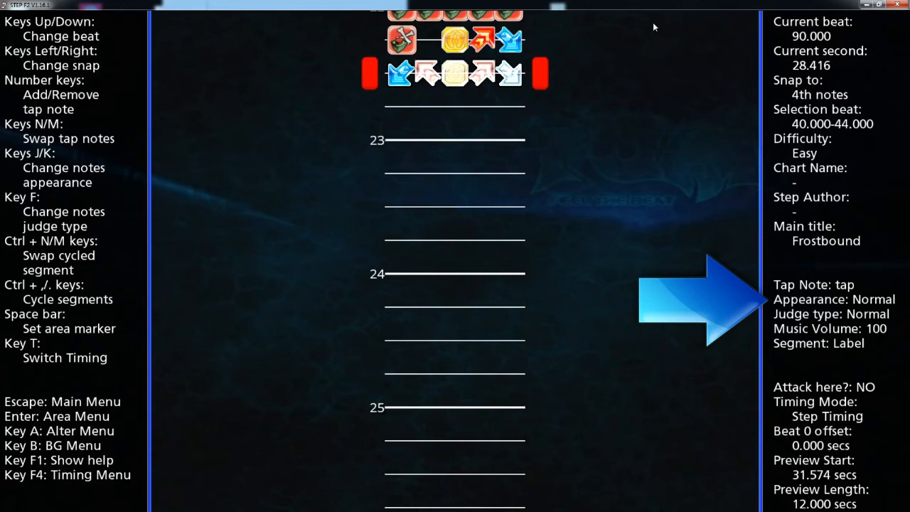
key(Down)
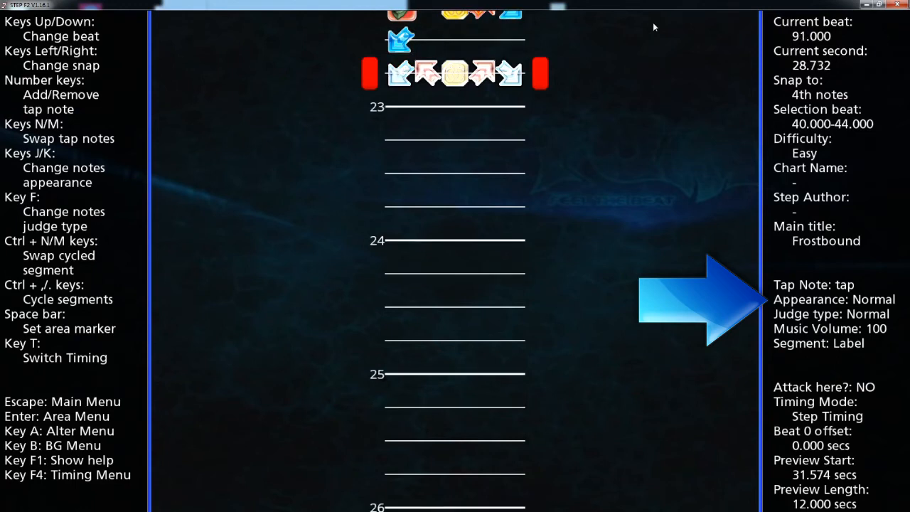
key(k)
key(1)
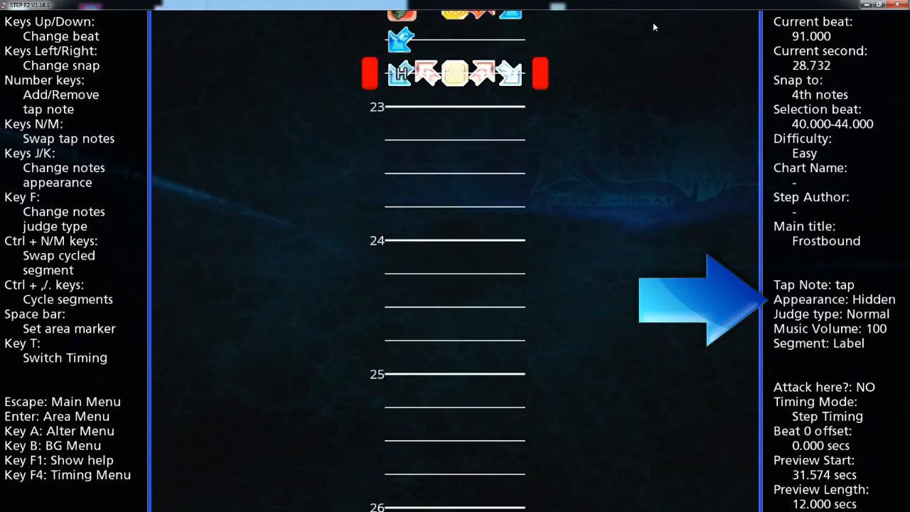
Step: Place first-lane tap notes with Sudden appearance at beat 92 and Vanish appearance at beat 93
key(Down)
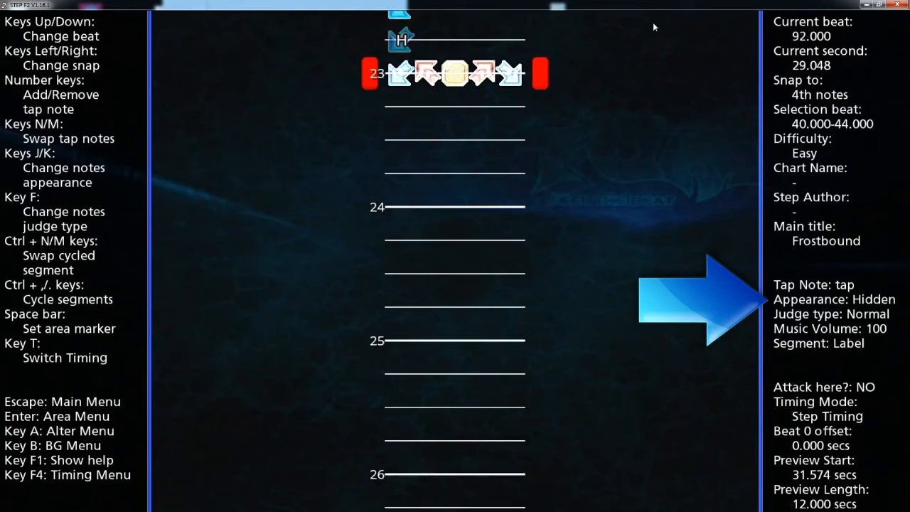
key(k)
key(1)
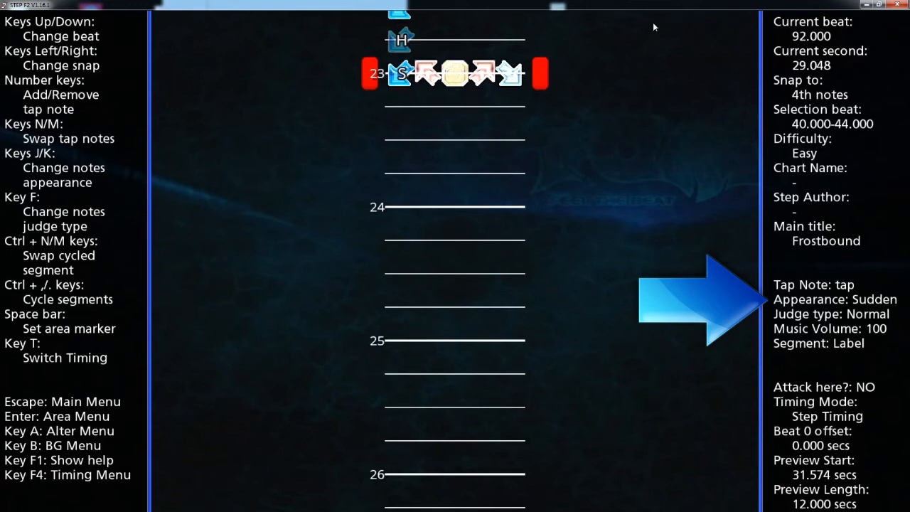
key(Down)
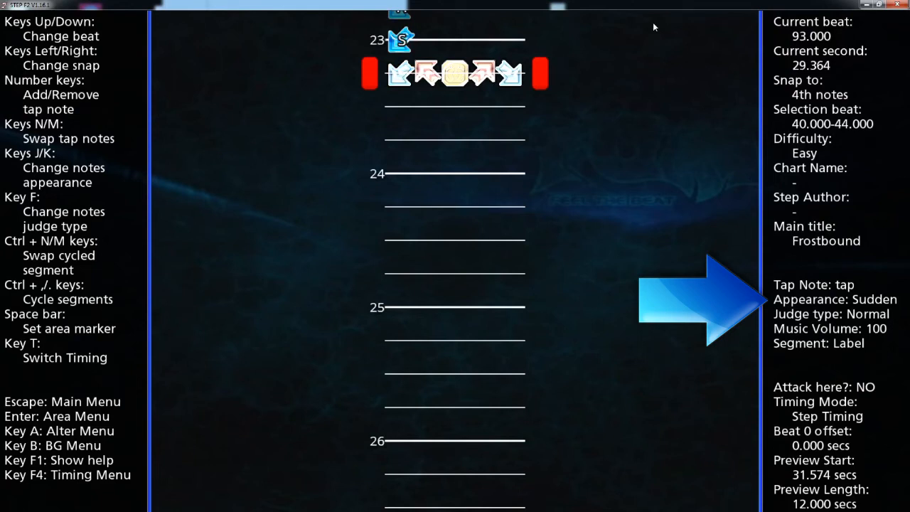
key(k)
key(1)
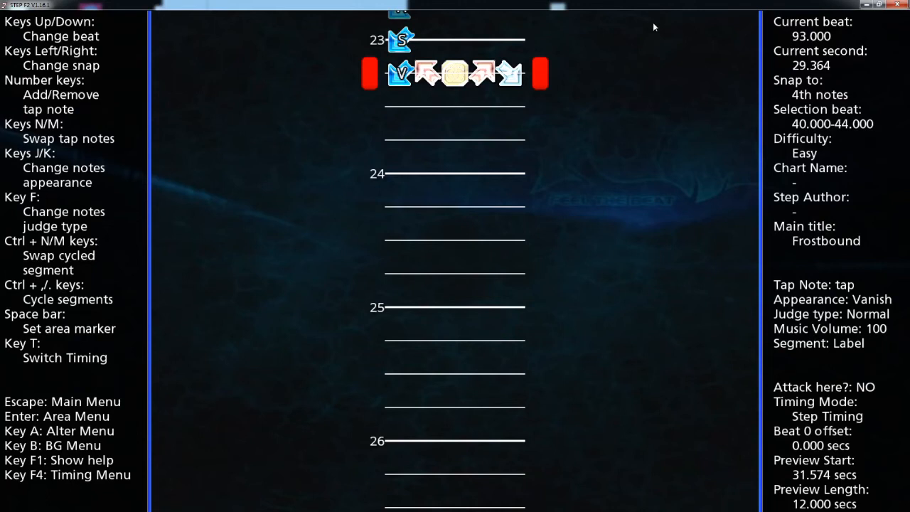
Step: Delete all the demonstration notes from beat 88 through beat 93
key(Down)
key(Up)
key(Up)
key(Up)
key(Up)
key(Up)
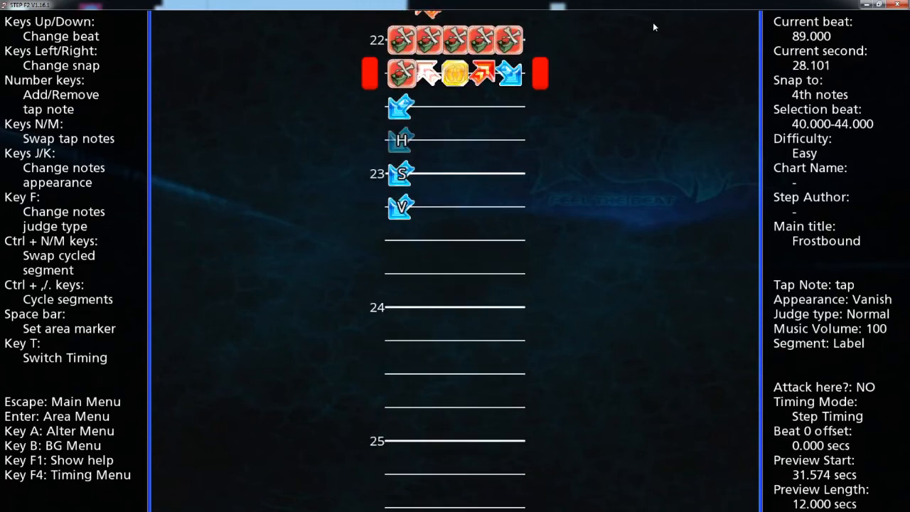
key(Up)
key(Delete)
key(Delete)
key(Delete)
key(Delete)
key(Delete)
key(Delete)
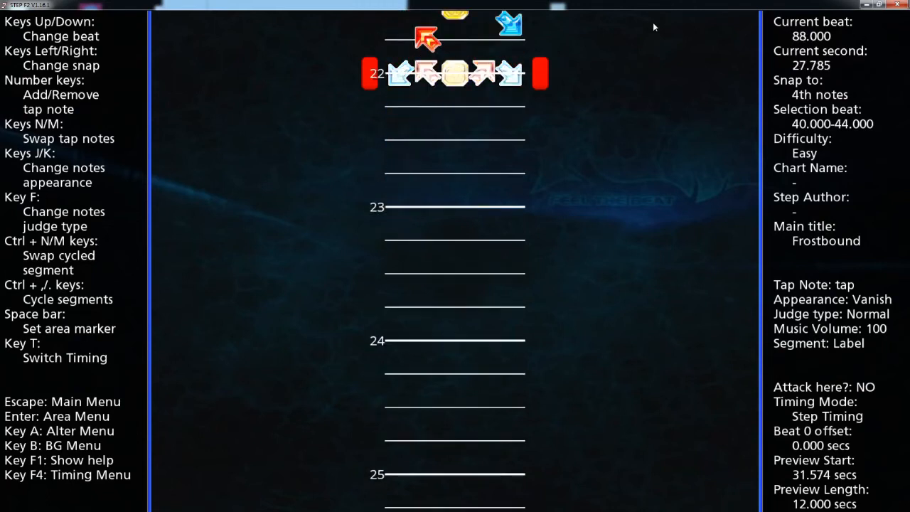
Step: Save the Frostbound chart
key(Escape)
key(Down)
key(Down)
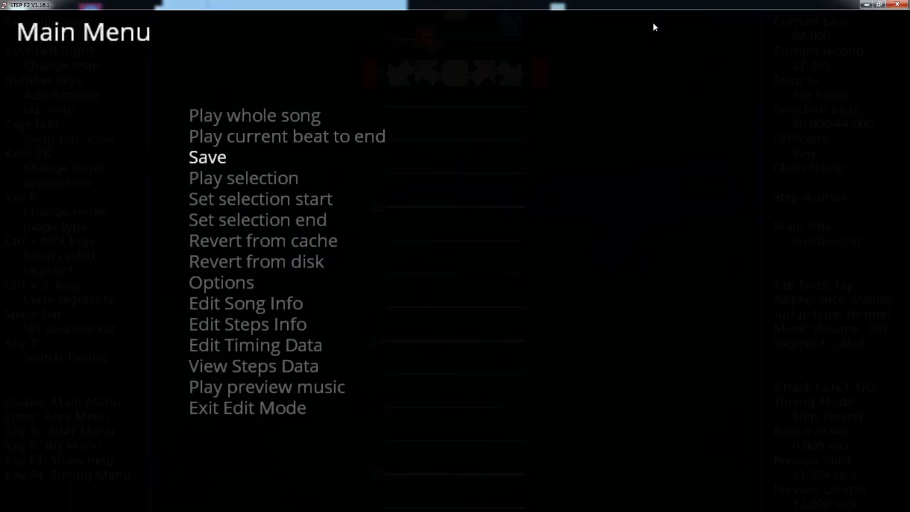
key(Return)
Step: Open the difficulty rating of the chart from its steps info, then close it
key(Escape)
key(Up)
key(Up)
key(Up)
key(Up)
key(Return)
key(Down)
key(Return)
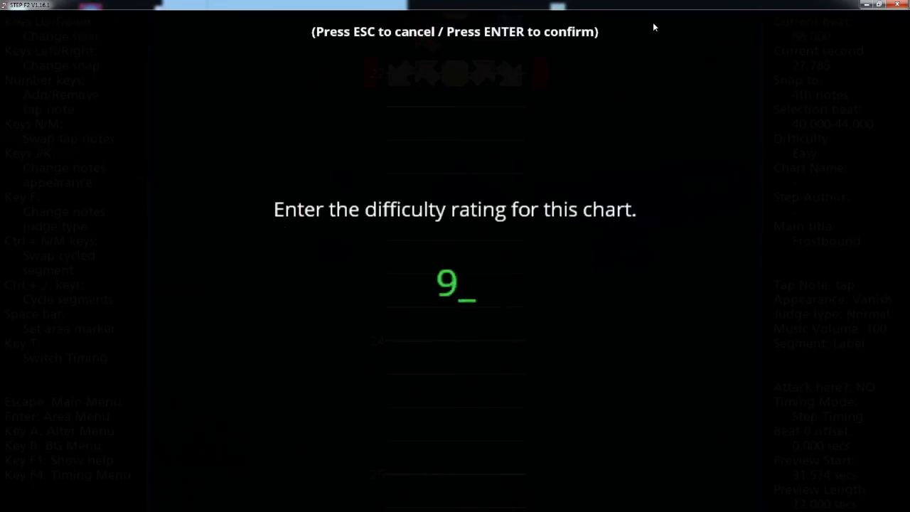
key(Escape)
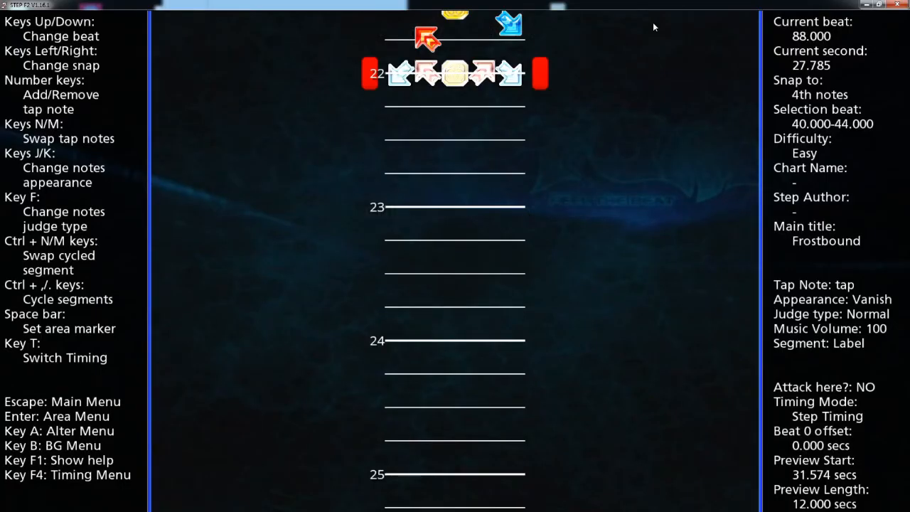
Step: Exit Edit Mode and leave the Editor for the title screen
key(Escape)
key(Up)
key(Return)
key(Left)
key(Left)
key(Return)
key(Return)
key(Escape)
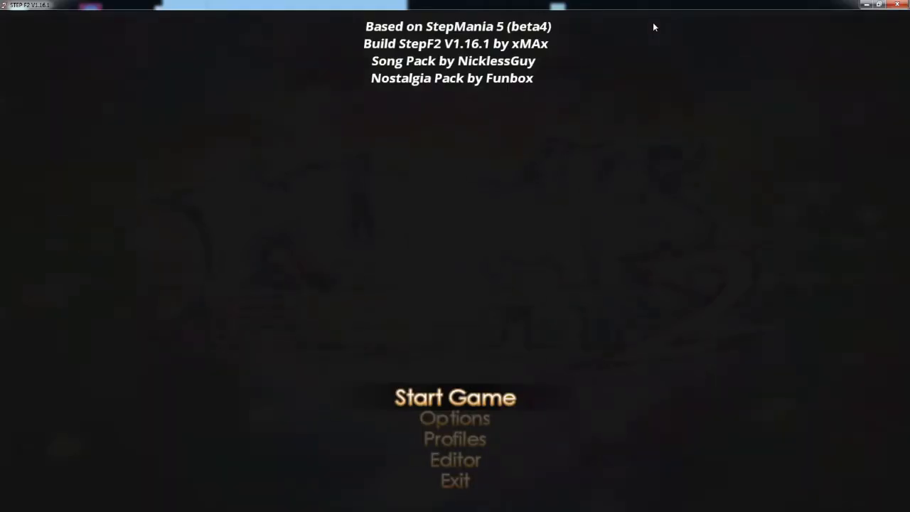
Step: Start a game and open the Custom Chart channel
key(Return)
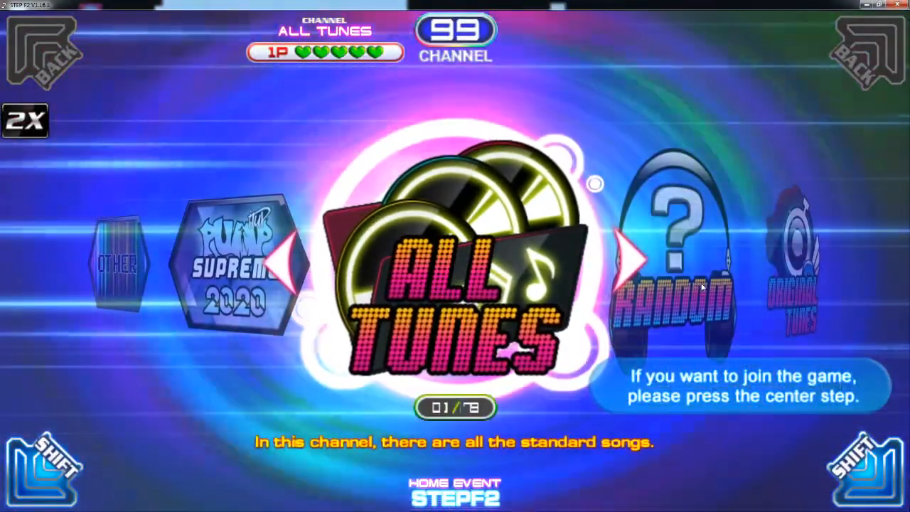
key(Left)
key(Left)
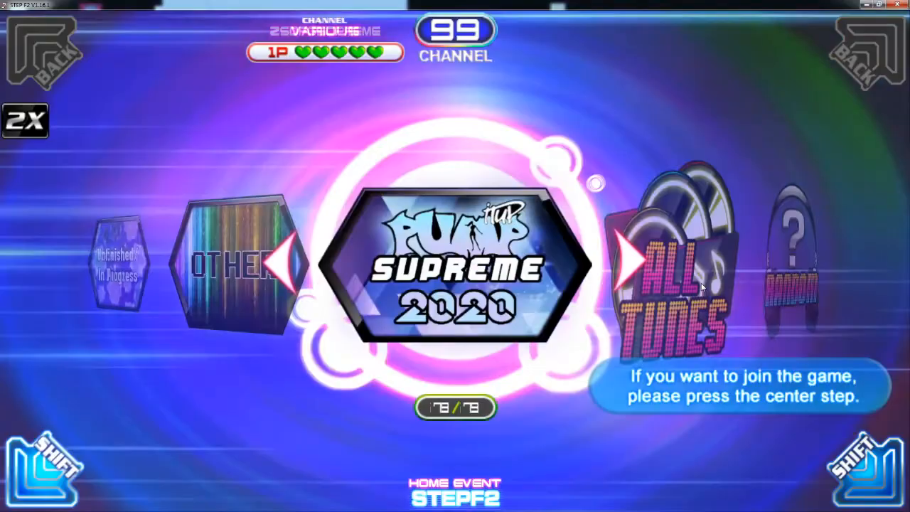
key(Left)
key(Left)
key(Left)
key(Left)
key(Left)
key(Left)
key(Left)
key(Left)
key(Left)
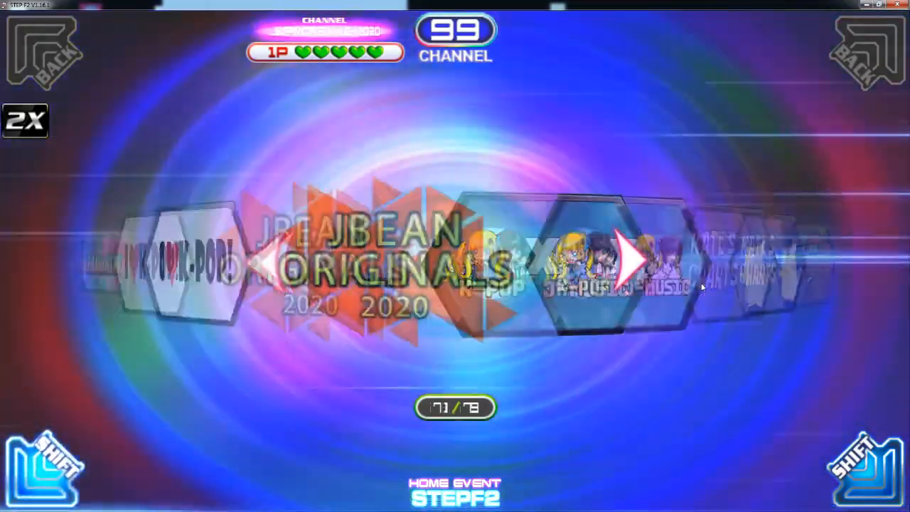
key(Left)
key(Left)
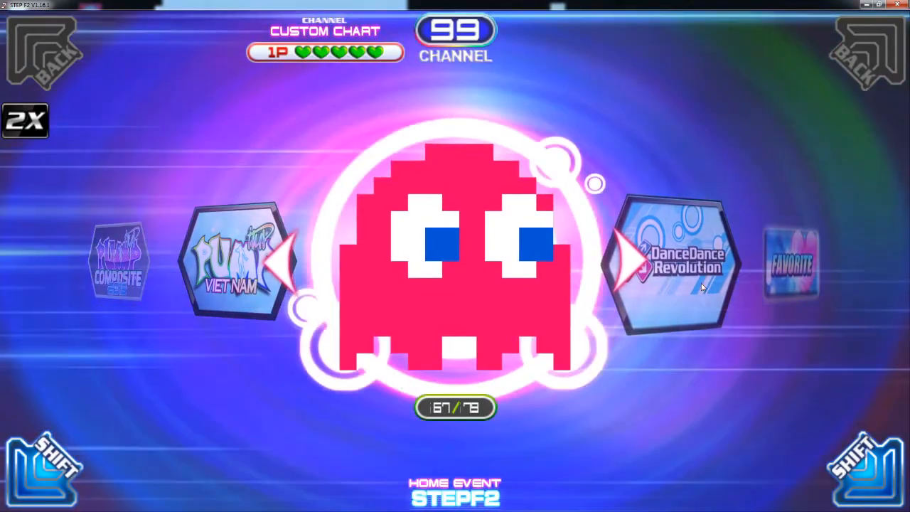
key(Return)
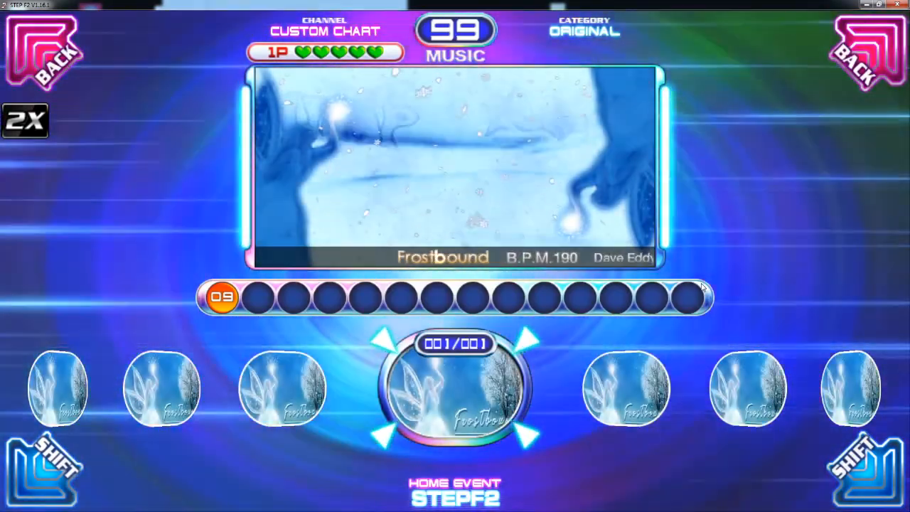
Step: Select Frostbound with its level 09 chart and start playing it
key(Return)
key(Return)
key(Return)
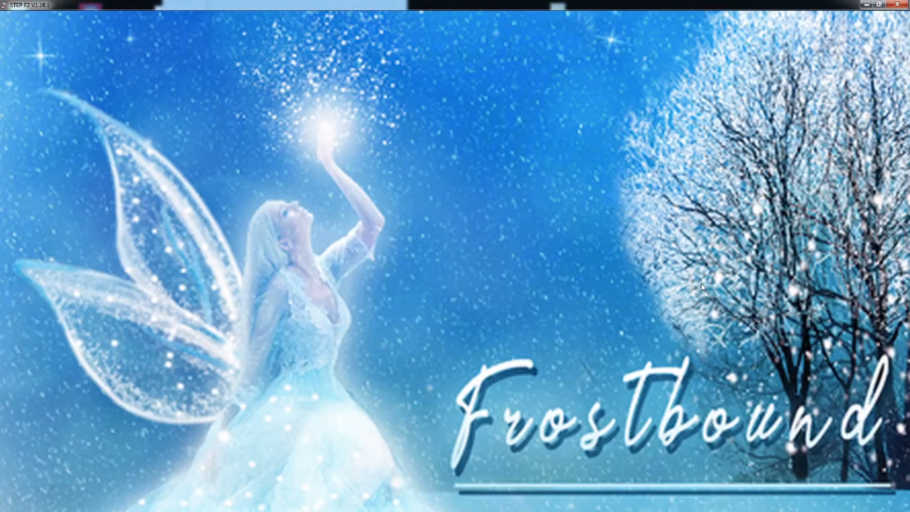